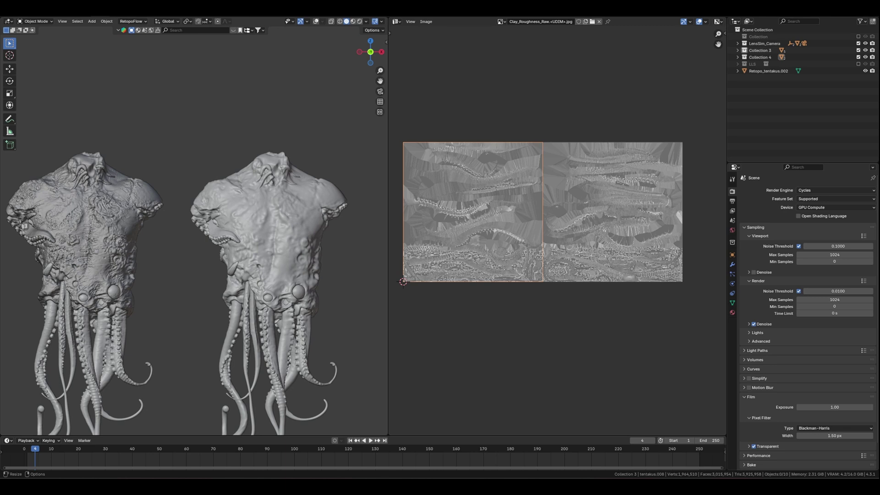
# - Examine the detailed torso and its smooth counterpart side by side, and select a torso mesh
pyautogui.scroll(1, 267, 236)
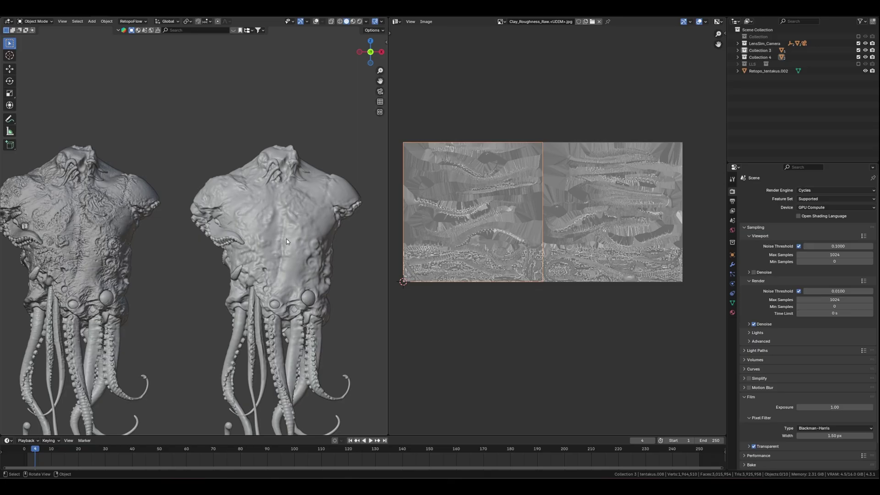
pyautogui.click(286, 238)
pyautogui.keyDown('shift'); pyautogui.moveTo(286, 238); pyautogui.dragTo(408, 232, button='middle'); pyautogui.keyUp('shift')
pyautogui.scroll(2, 202, 224)
pyautogui.keyDown('shift'); pyautogui.moveTo(220, 213); pyautogui.dragTo(171, 210, button='middle'); pyautogui.keyUp('shift')
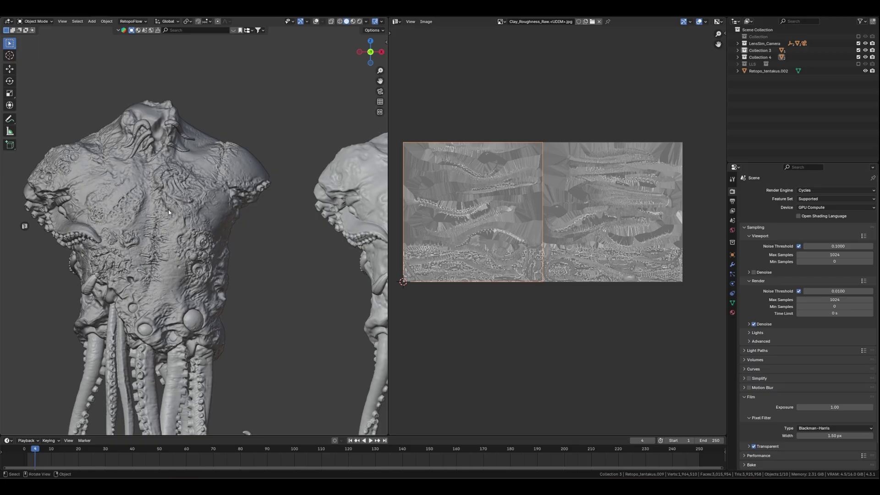
pyautogui.click(168, 209)
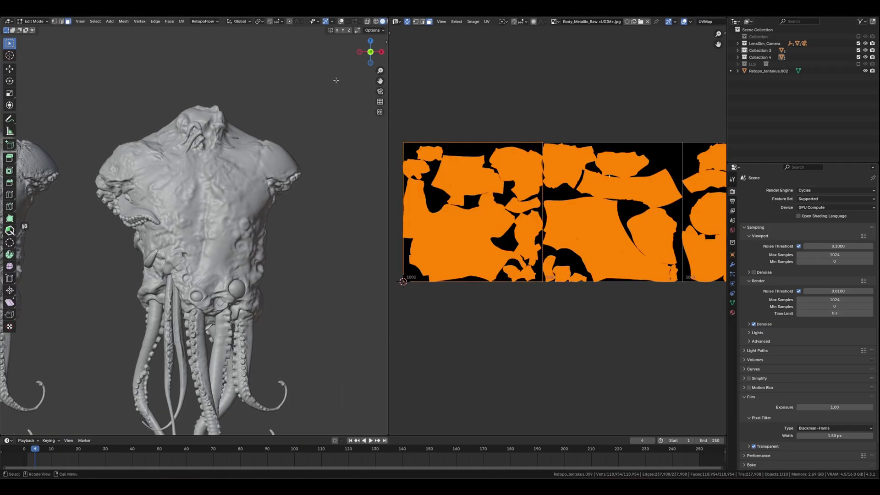
# - Show the viewport overlays in Edit Mode and examine the torso's seams and its UV islands across the UDIM tiles
pyautogui.click(341, 21)
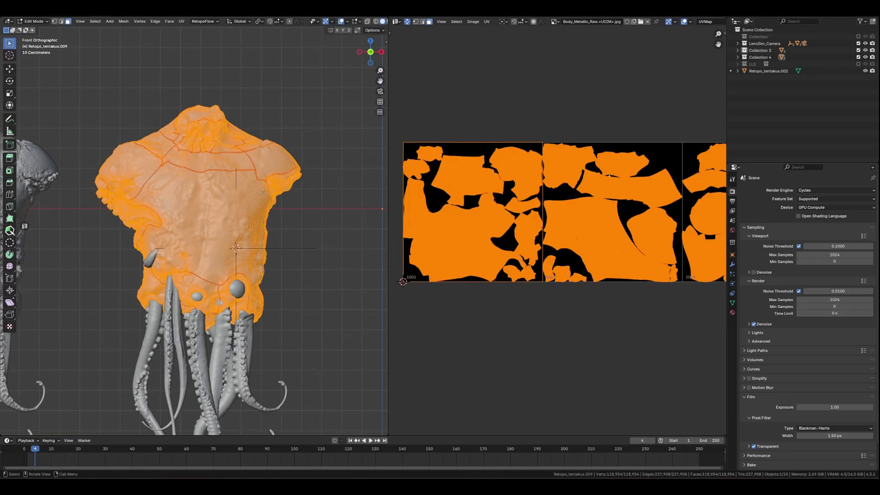
pyautogui.scroll(3, 263, 192)
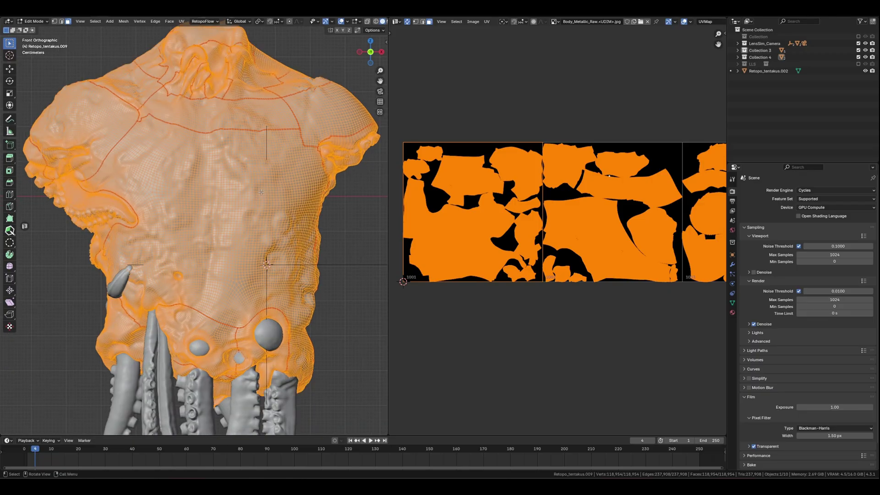
pyautogui.moveTo(261, 192); pyautogui.dragTo(225, 217, button='middle')
pyautogui.press('KP_1')
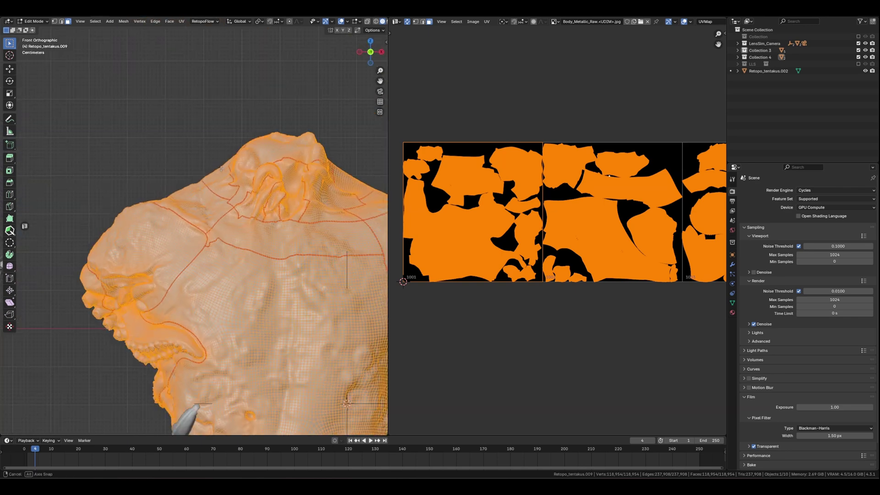
pyautogui.keyDown('shift'); pyautogui.moveTo(325, 271); pyautogui.dragTo(102, 187, button='middle'); pyautogui.keyUp('shift')
pyautogui.scroll(-1, 298, 179)
pyautogui.press('KP_1')
pyautogui.scroll(-5, 102, 186)
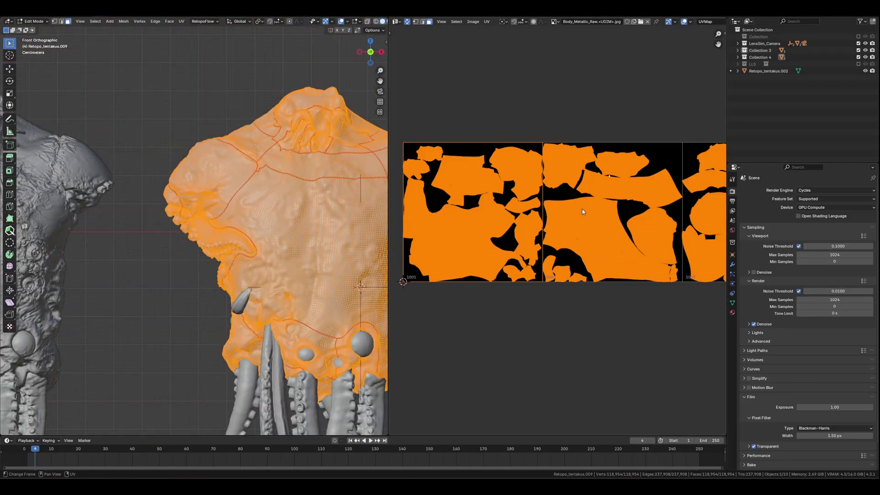
pyautogui.scroll(-3, 582, 209)
pyautogui.moveTo(666, 211); pyautogui.dragTo(581, 217, button='middle')
pyautogui.scroll(1, 560, 227)
# - Open the tentacle mesh in Edit Mode, examine its UDIM UV layout, and return to Object Mode with nothing selected
pyautogui.keyDown('shift'); pyautogui.moveTo(293, 243); pyautogui.dragTo(157, 171, button='middle'); pyautogui.keyUp('shift')
pyautogui.press('Tab')
pyautogui.click(133, 307)
pyautogui.press('Tab')
pyautogui.keyDown('shift'); pyautogui.moveTo(151, 275); pyautogui.dragTo(185, 265, button='middle'); pyautogui.keyUp('shift')
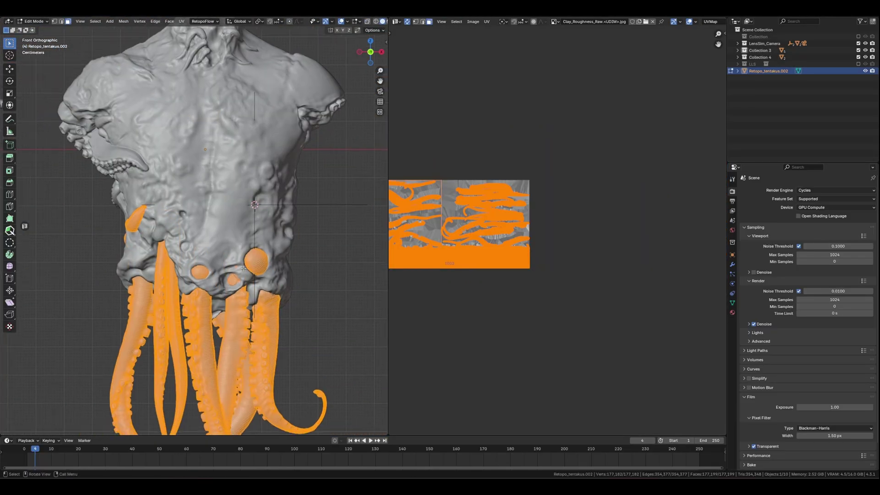
pyautogui.moveTo(458, 225); pyautogui.dragTo(531, 206, button='middle')
pyautogui.press('Tab')
pyautogui.click(226, 185)
pyautogui.hotkey('alt', 'a')
pyautogui.scroll(-3, 226, 185)
pyautogui.keyDown('shift'); pyautogui.moveTo(226, 185); pyautogui.dragTo(283, 171, button='middle'); pyautogui.keyUp('shift')
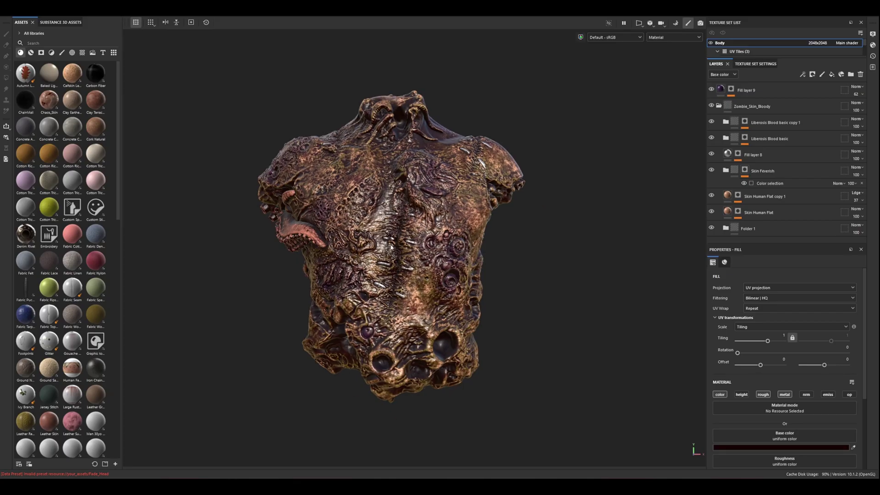
# - In Substance 3D Painter, examine the torso's Base color, Roughness, Metallic and Normal channels and return to the Material view
pyautogui.keyDown('alt'); pyautogui.moveTo(440, 212); pyautogui.dragTo(474, 212); pyautogui.keyUp('alt')
pyautogui.keyDown('shift'); pyautogui.moveTo(474, 213); pyautogui.dragTo(372, 186, button='right'); pyautogui.keyUp('shift')
pyautogui.keyDown('alt'); pyautogui.moveTo(430, 216); pyautogui.dragTo(468, 186); pyautogui.keyUp('alt')
pyautogui.scroll(2, 451, 220)
pyautogui.press('c')
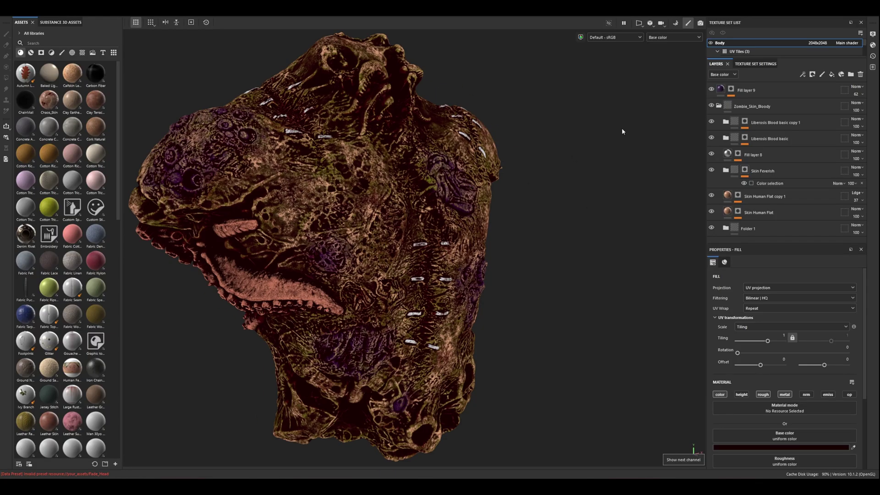
pyautogui.click(673, 38)
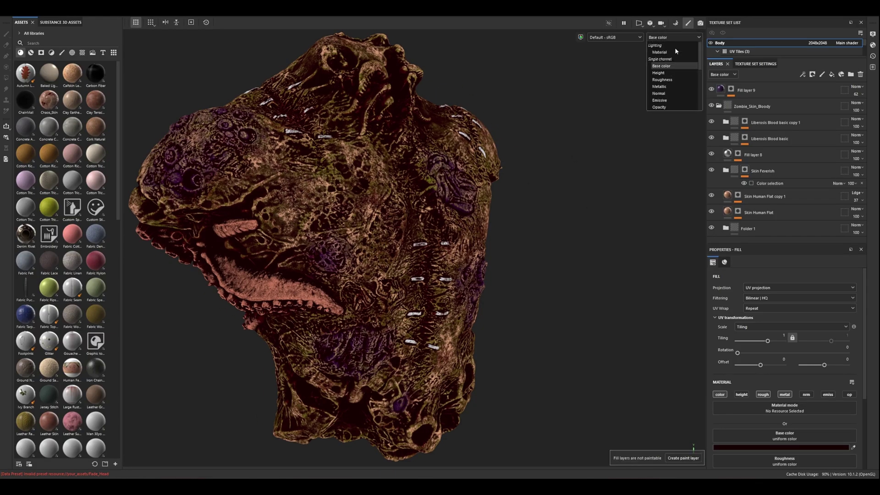
pyautogui.click(674, 78)
pyautogui.press('c')
pyautogui.press('c')
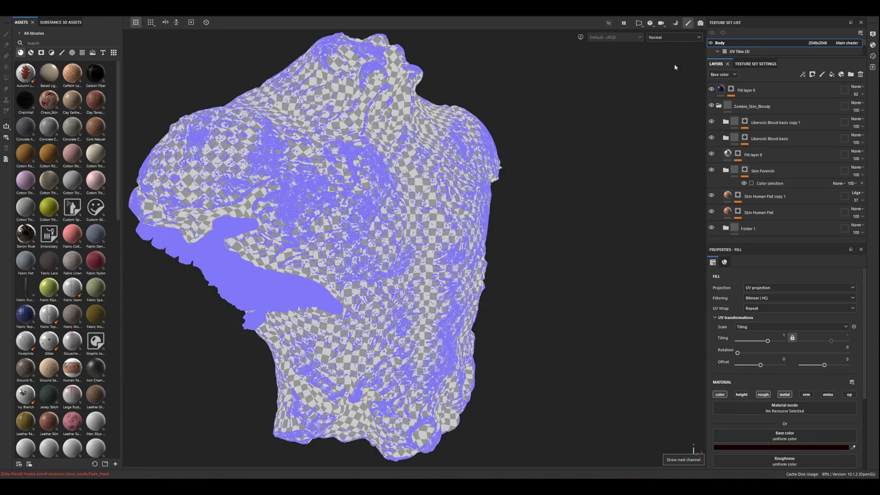
pyautogui.press('m')
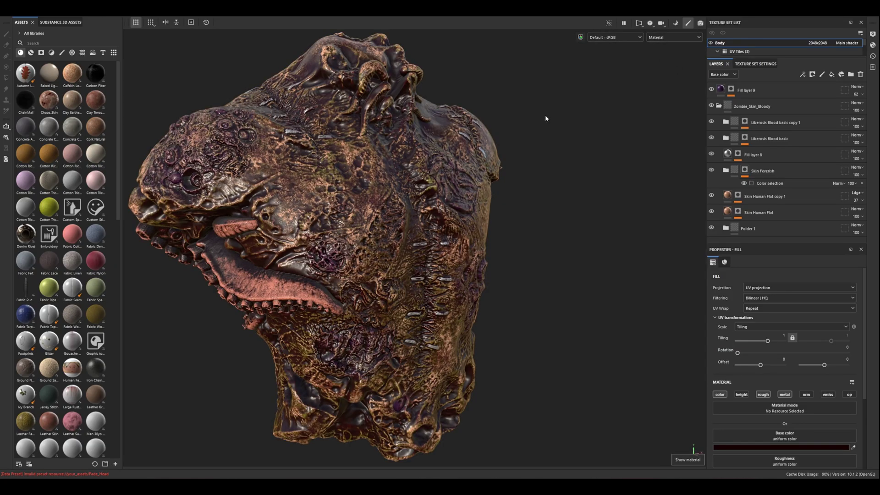
# - Expand Folder 1 and its Skin folder, leave only Fill layer 1 visible, and view the torso in Material mode
pyautogui.keyDown('alt'); pyautogui.moveTo(546, 118); pyautogui.dragTo(407, 194); pyautogui.keyUp('alt')
pyautogui.press('c')
pyautogui.press('c')
pyautogui.press('c')
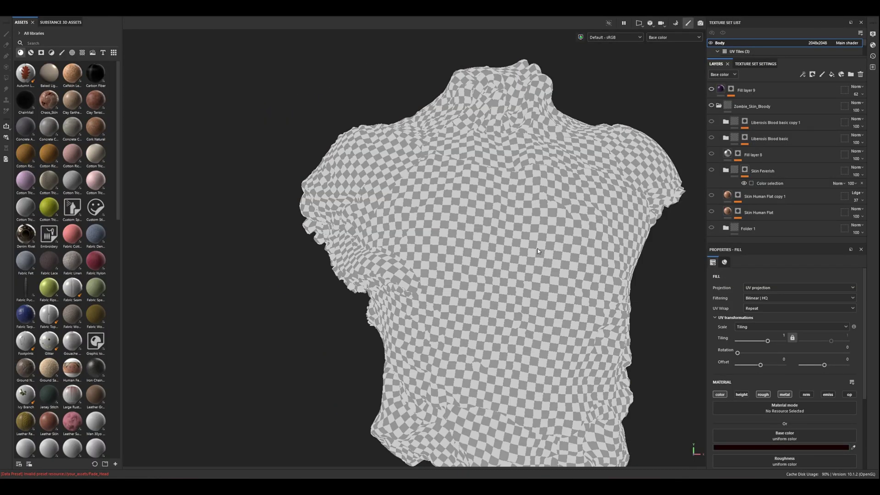
pyautogui.click(727, 227)
pyautogui.scroll(-4, 737, 231)
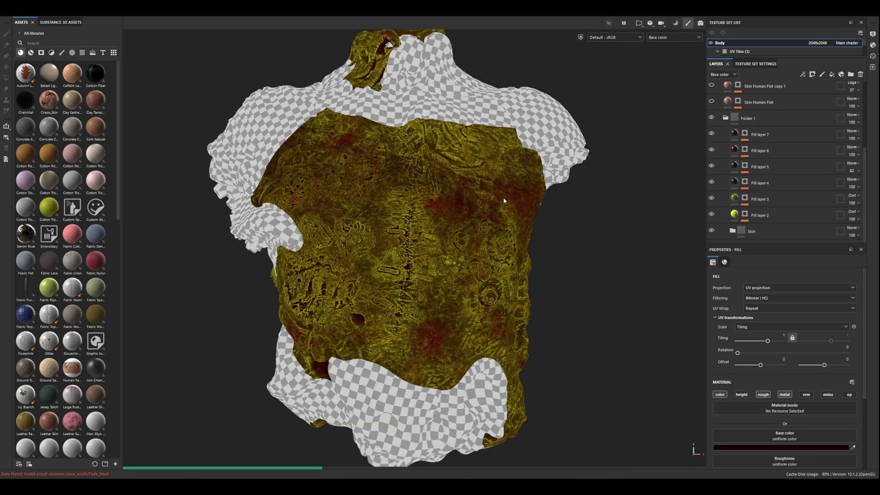
pyautogui.press('m')
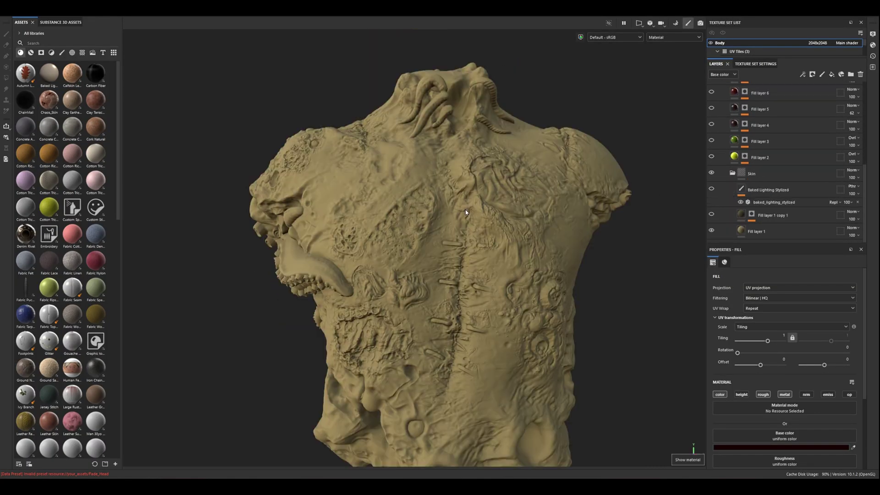
pyautogui.keyDown('alt'); pyautogui.moveTo(465, 212); pyautogui.dragTo(509, 235); pyautogui.keyUp('alt')
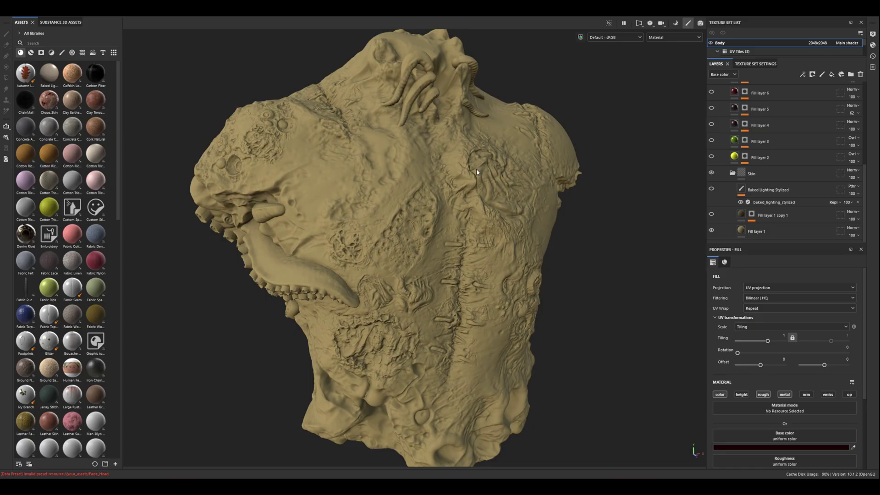
# - Make Fill layer 1 copy 1 and the Baked Lighting Stylized layer visible in the Skin folder
pyautogui.click(712, 215)
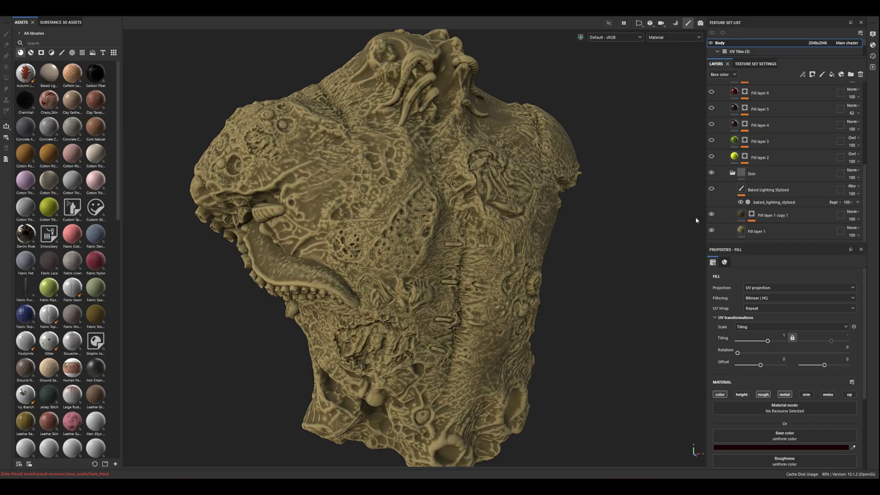
pyautogui.click(754, 216)
pyautogui.click(712, 189)
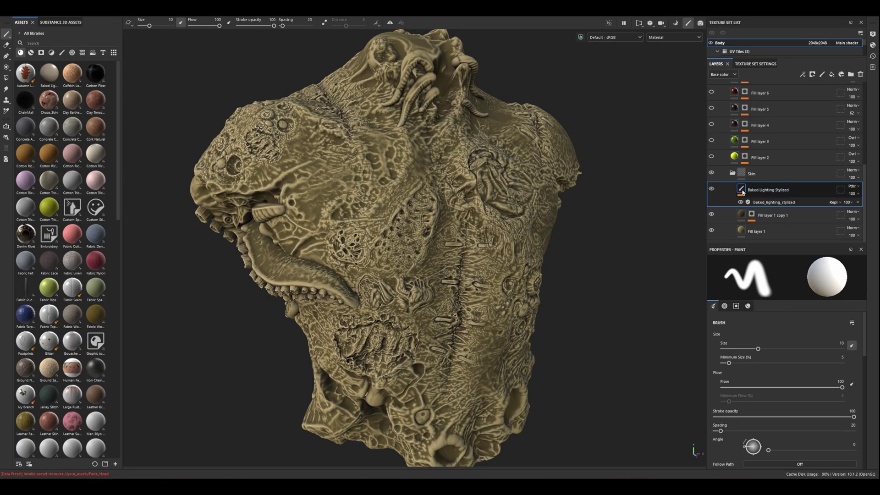
# - Compare the skin up close with the Baked Lighting Stylized layer hidden and shown, leaving the layer visible
pyautogui.scroll(5, 367, 183)
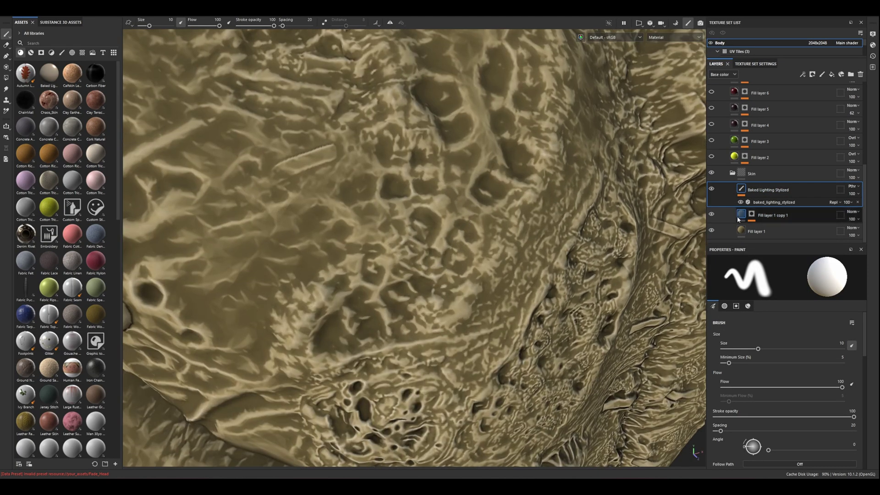
pyautogui.click(711, 189)
pyautogui.click(712, 189)
pyautogui.click(712, 190)
pyautogui.click(712, 189)
pyautogui.click(712, 189)
pyautogui.click(712, 189)
pyautogui.click(712, 190)
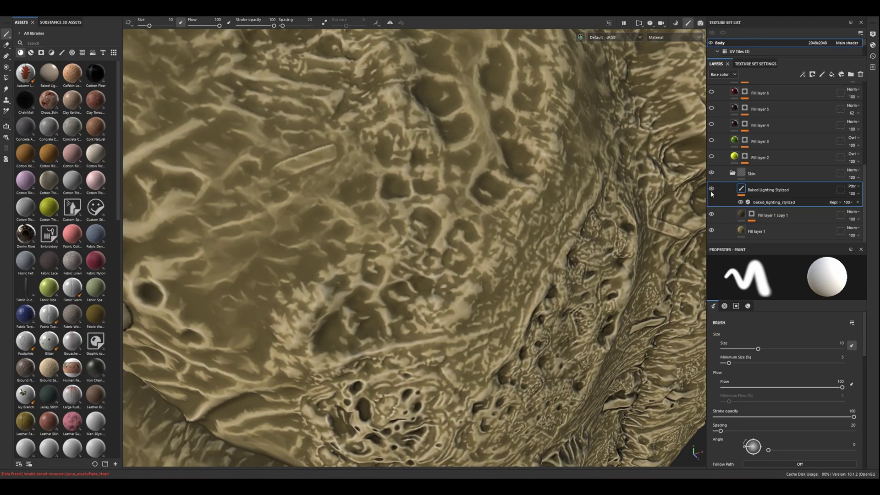
pyautogui.click(712, 190)
pyautogui.scroll(-5, 441, 235)
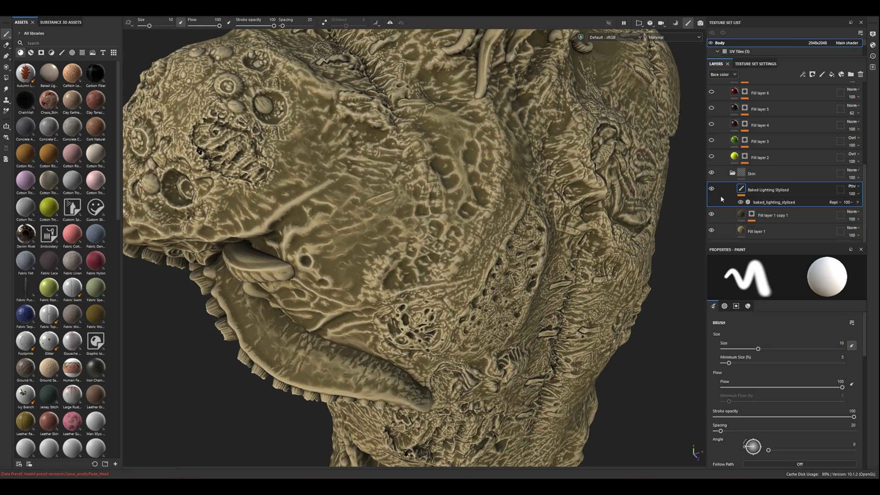
# - Open the baked_lighting_stylized filter and examine its Sun_Sky and Material parameters, including Edges Intensity
pyautogui.click(756, 202)
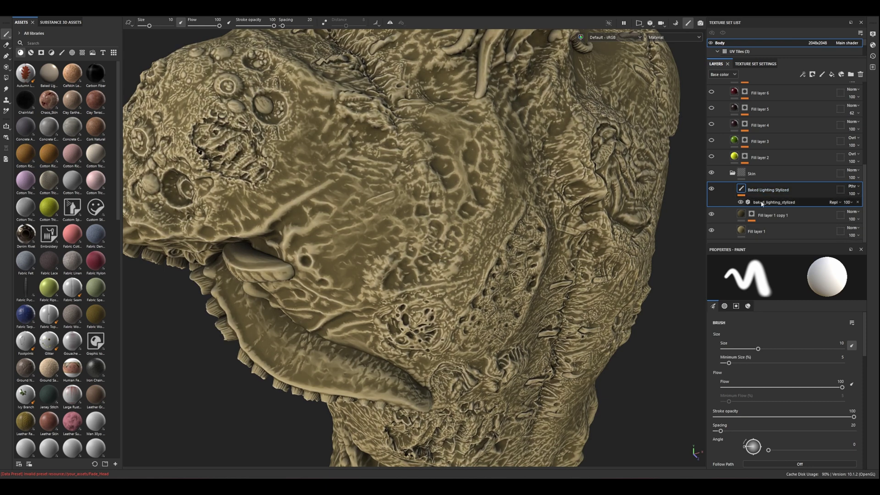
pyautogui.click(727, 364)
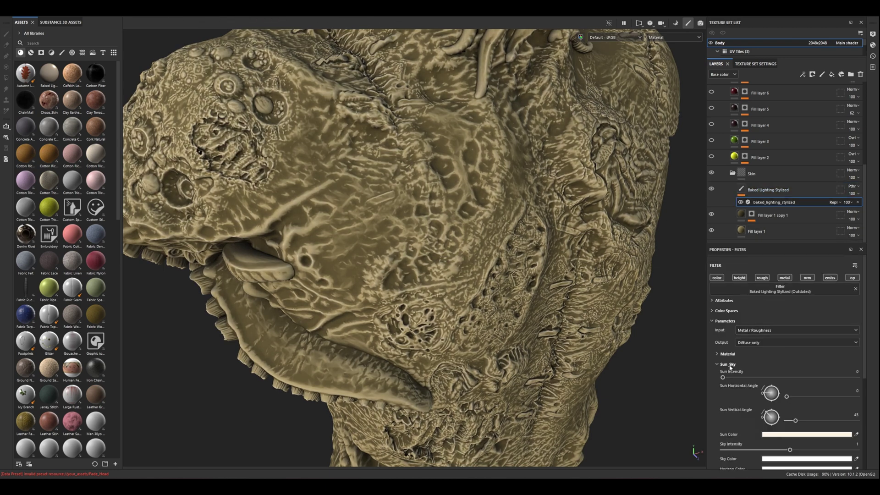
pyautogui.scroll(-5, 730, 389)
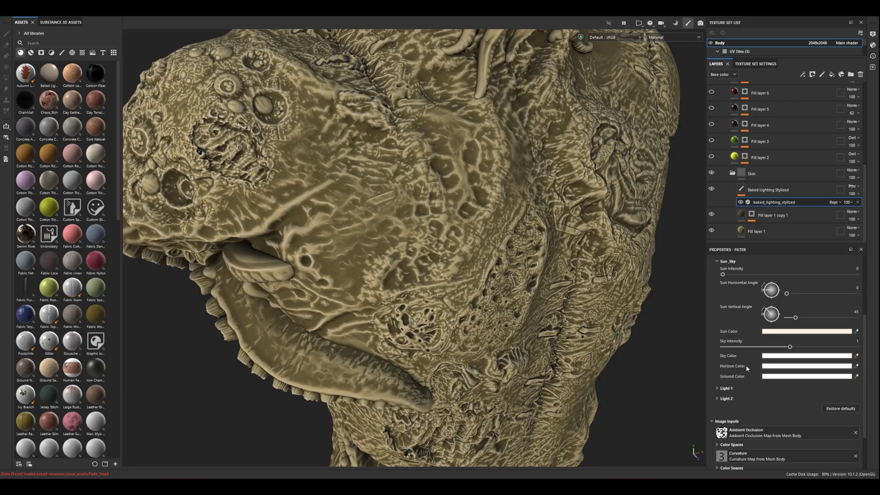
pyautogui.click(802, 331)
pyautogui.click(804, 354)
pyautogui.scroll(4, 735, 342)
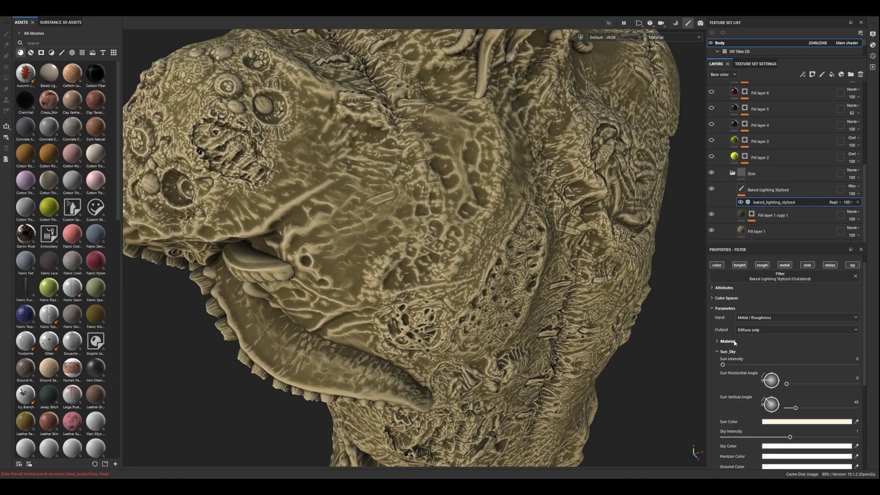
pyautogui.click(734, 342)
pyautogui.scroll(-2, 756, 367)
pyautogui.moveTo(763, 397); pyautogui.dragTo(819, 397)
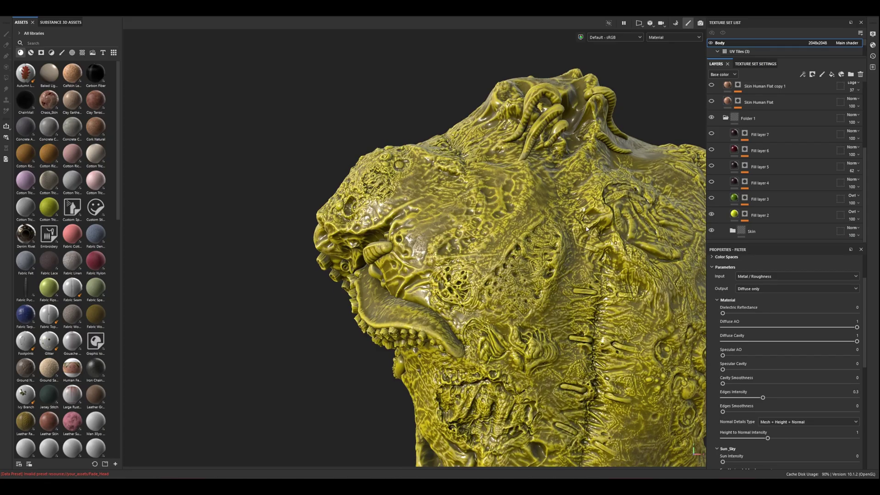
# - Make Fill layer 3 visible, compare the torso with and without it, and display the Base color channel
pyautogui.keyDown('alt'); pyautogui.moveTo(587, 229); pyautogui.dragTo(514, 199); pyautogui.keyUp('alt')
pyautogui.keyDown('alt'); pyautogui.moveTo(513, 199); pyautogui.dragTo(475, 139, button='middle'); pyautogui.keyUp('alt')
pyautogui.keyDown('alt'); pyautogui.moveTo(474, 138); pyautogui.dragTo(536, 269); pyautogui.keyUp('alt')
pyautogui.keyDown('alt'); pyautogui.moveTo(381, 214); pyautogui.dragTo(419, 247); pyautogui.keyUp('alt')
pyautogui.keyDown('alt'); pyautogui.moveTo(380, 209); pyautogui.dragTo(394, 220, button='middle'); pyautogui.keyUp('alt')
pyautogui.click(712, 199)
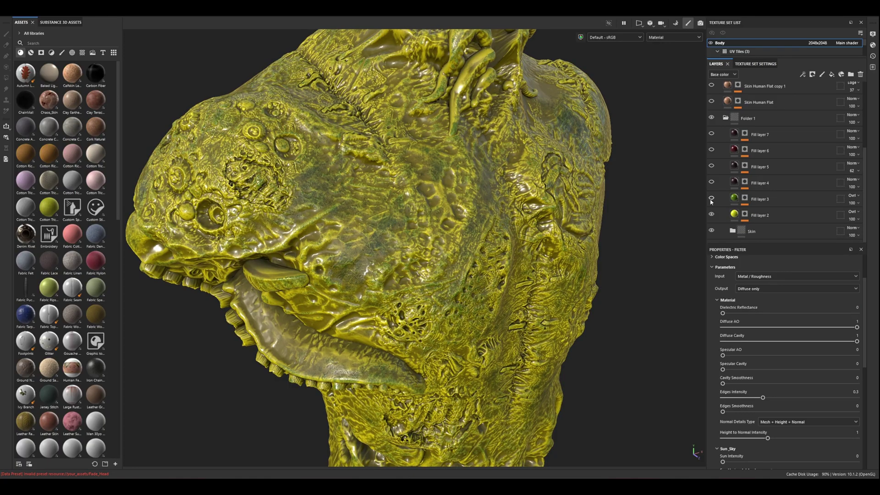
pyautogui.click(712, 199)
pyautogui.click(712, 199)
pyautogui.press('c')
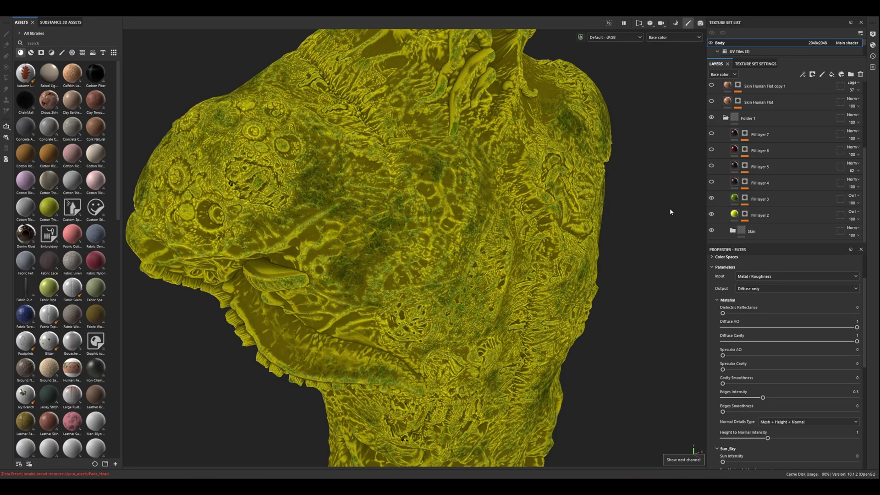
# - Examine the Dirt generators in the masks of Fill layer 2 and Fill layer 3, viewing Fill layer 2's mask on the torso
pyautogui.click(744, 214)
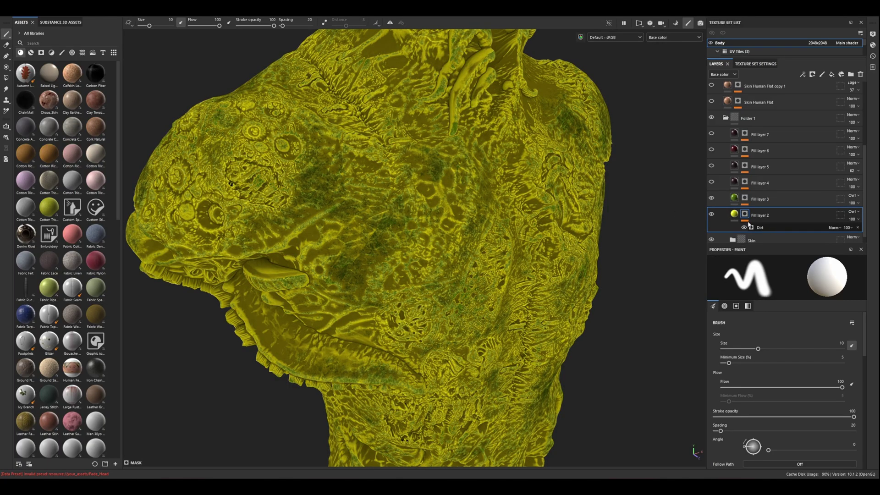
pyautogui.click(750, 227)
pyautogui.keyDown('alt'); pyautogui.click(745, 215); pyautogui.keyUp('alt')
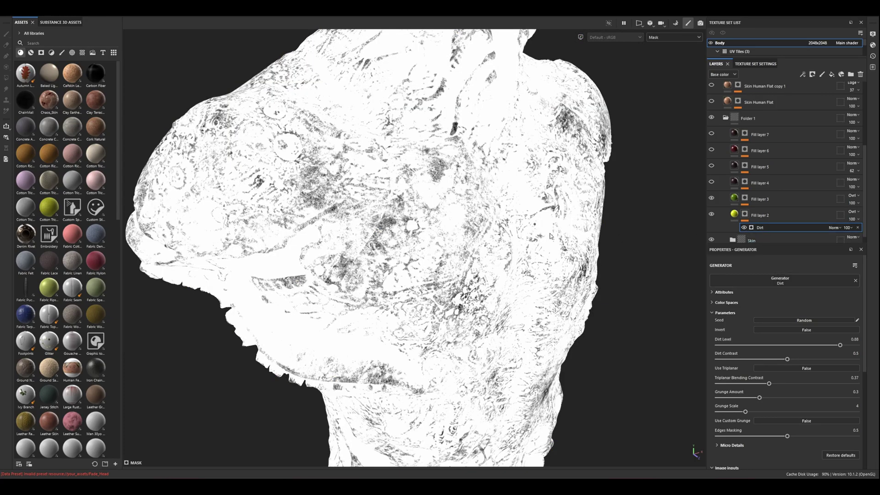
pyautogui.click(744, 198)
pyautogui.click(769, 215)
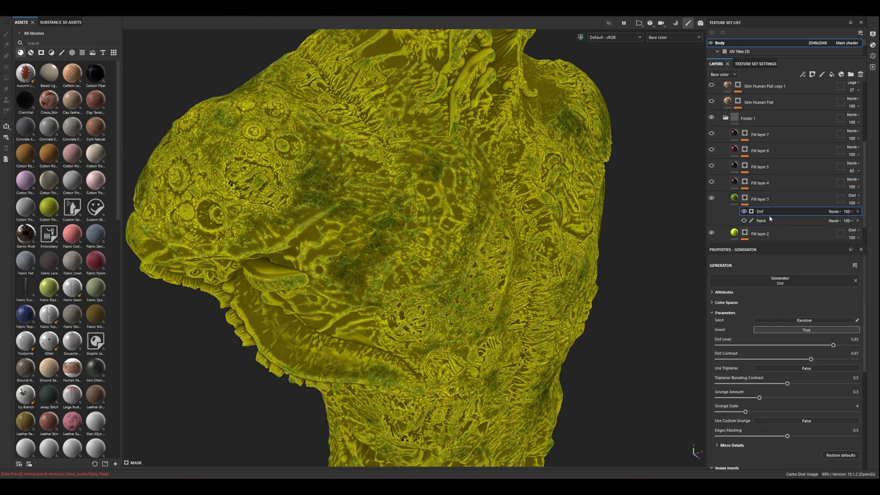
# - Make Fill layer 4 visible, examine its grunge_wipe_smudgy_heavy mask on the torso, and return to the layer's fill in Base color view
pyautogui.click(711, 182)
pyautogui.click(744, 182)
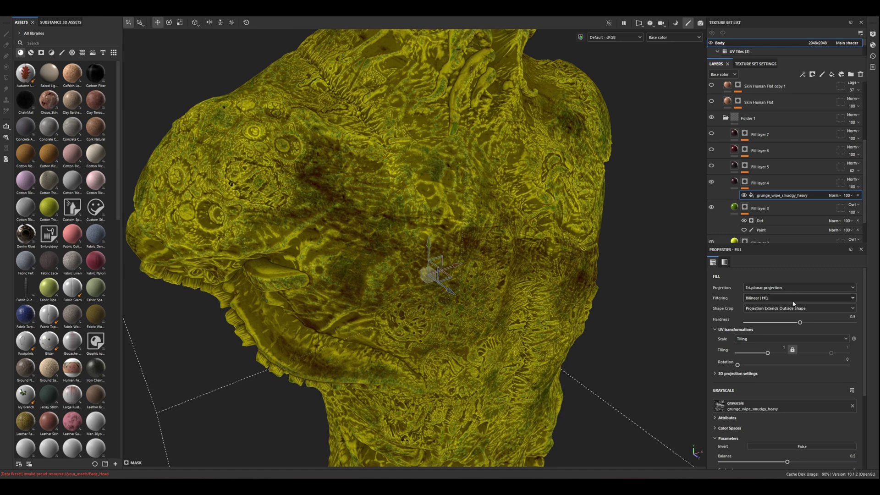
pyautogui.scroll(-1, 793, 406)
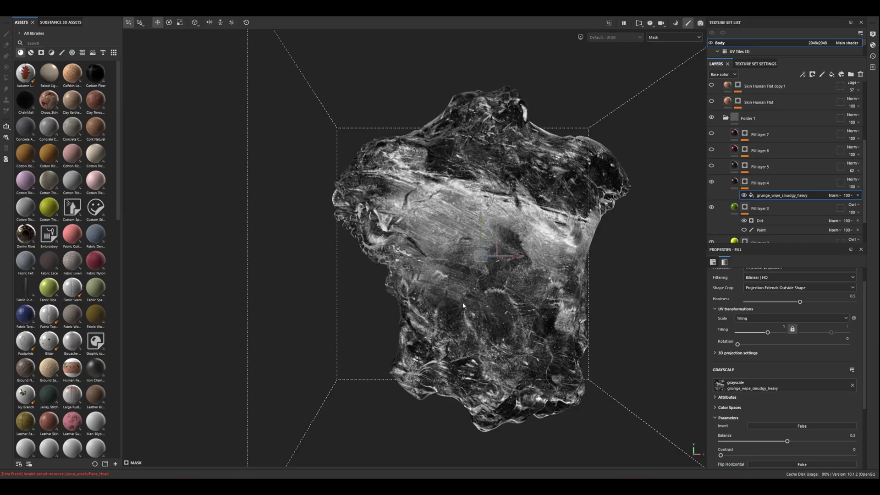
pyautogui.click(721, 184)
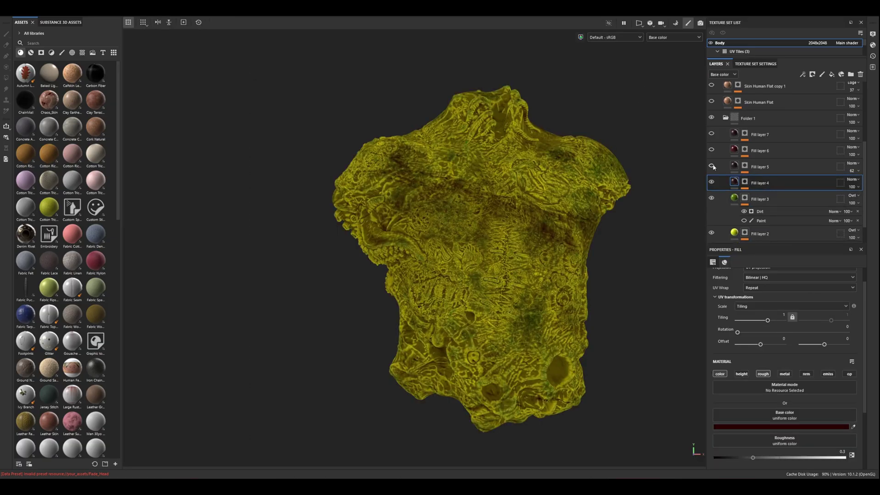
# - Make Fill layers 5, 6 and 7 visible and look over the torso in Material view
pyautogui.keyDown('alt'); pyautogui.moveTo(543, 229); pyautogui.dragTo(554, 249); pyautogui.keyUp('alt')
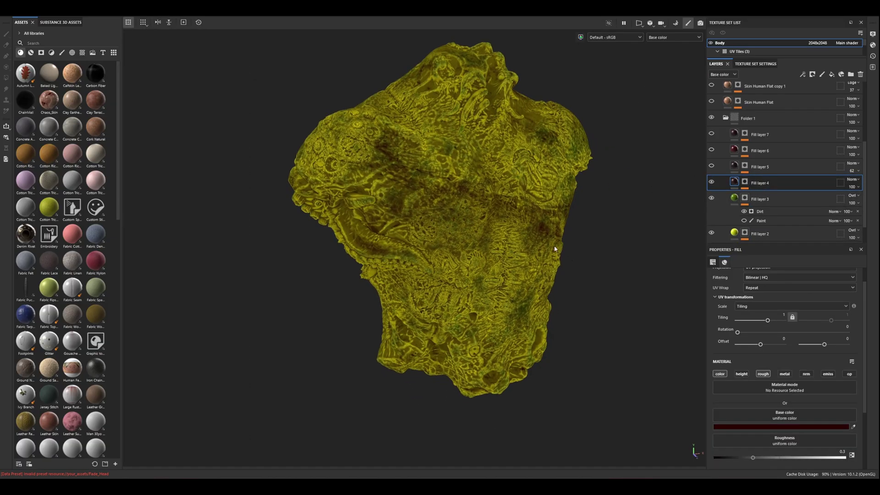
pyautogui.keyDown('alt'); pyautogui.moveTo(555, 249); pyautogui.dragTo(555, 265, button='middle'); pyautogui.keyUp('alt')
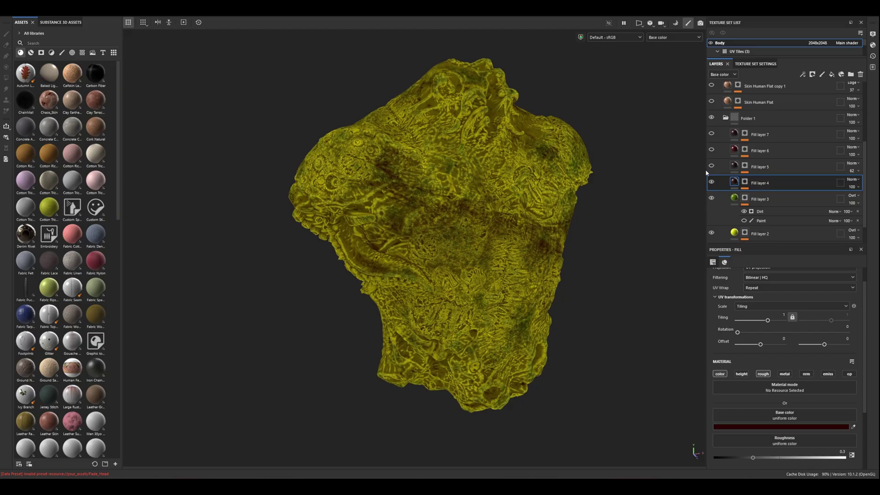
pyautogui.click(711, 134)
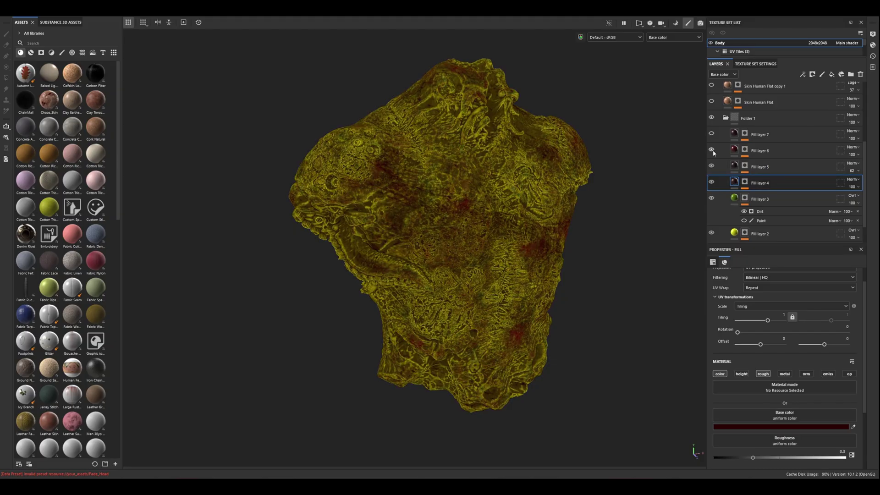
pyautogui.press('m')
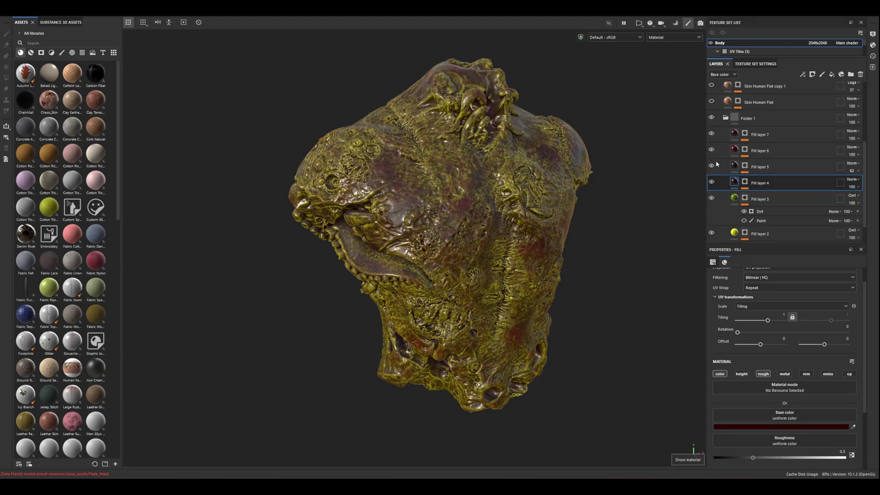
pyautogui.scroll(5, 729, 179)
pyautogui.scroll(2, 472, 252)
pyautogui.keyDown('alt'); pyautogui.moveTo(471, 252); pyautogui.dragTo(509, 259); pyautogui.keyUp('alt')
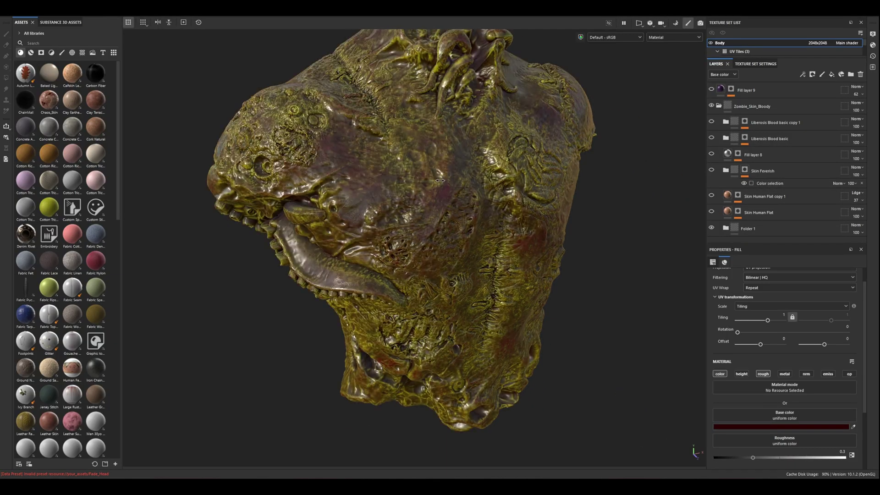
# - Make Skin Human Flat and Skin Human Flat copy 1 visible and view the torso in Base color
pyautogui.press('c')
pyautogui.keyDown('alt'); pyautogui.moveTo(489, 220); pyautogui.dragTo(415, 177); pyautogui.keyUp('alt')
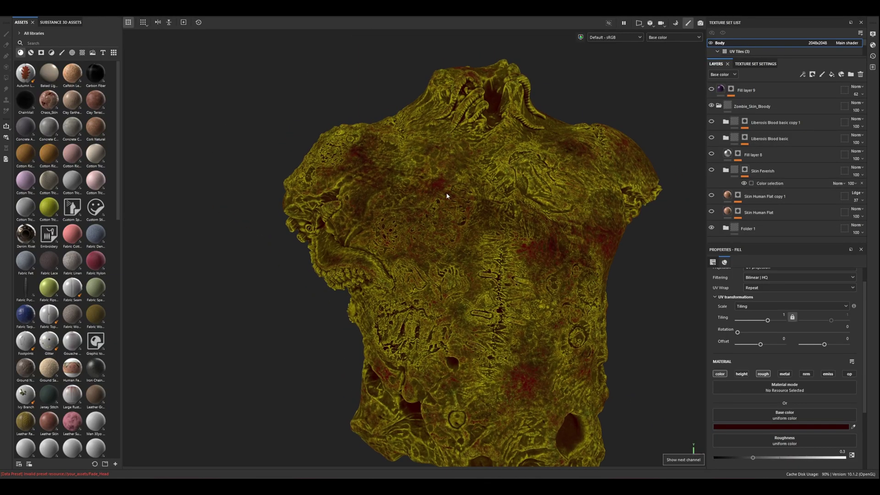
pyautogui.click(711, 212)
pyautogui.click(712, 212)
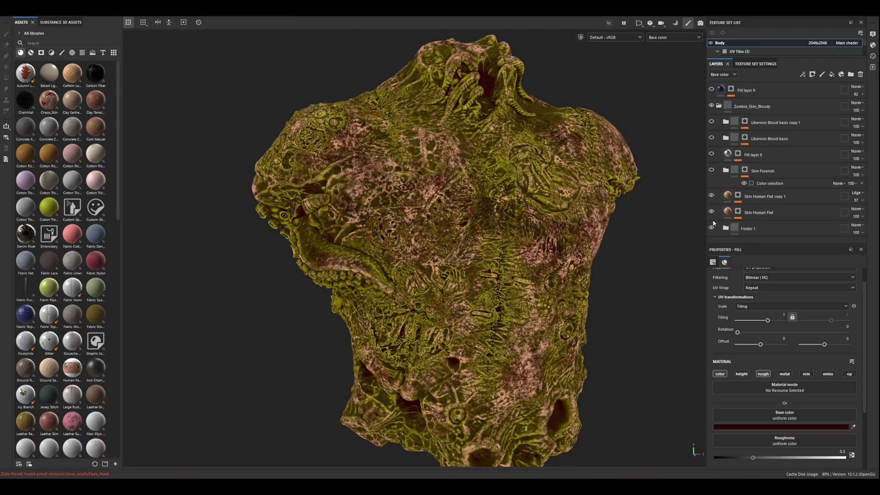
pyautogui.keyDown('alt'); pyautogui.moveTo(686, 226); pyautogui.dragTo(663, 209); pyautogui.keyUp('alt')
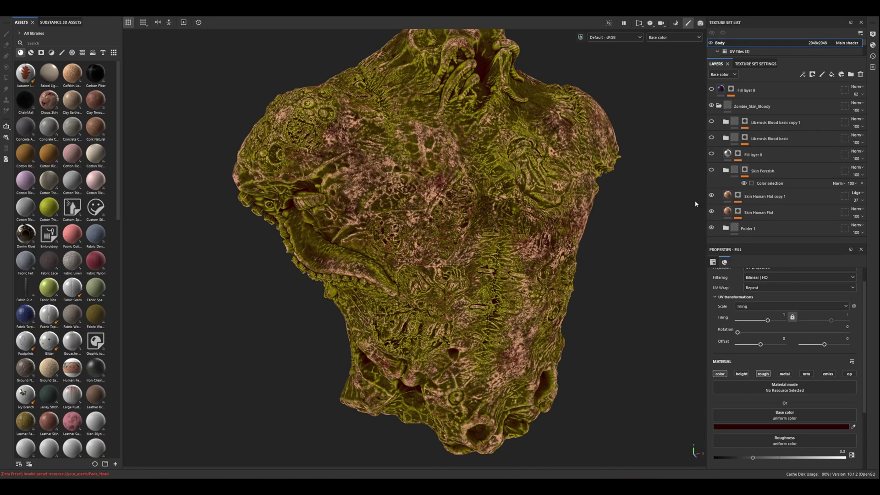
# - Examine the masks and mg_dirt generators of Skin Human Flat and Skin Human Flat copy 1 on the torso
pyautogui.click(711, 212)
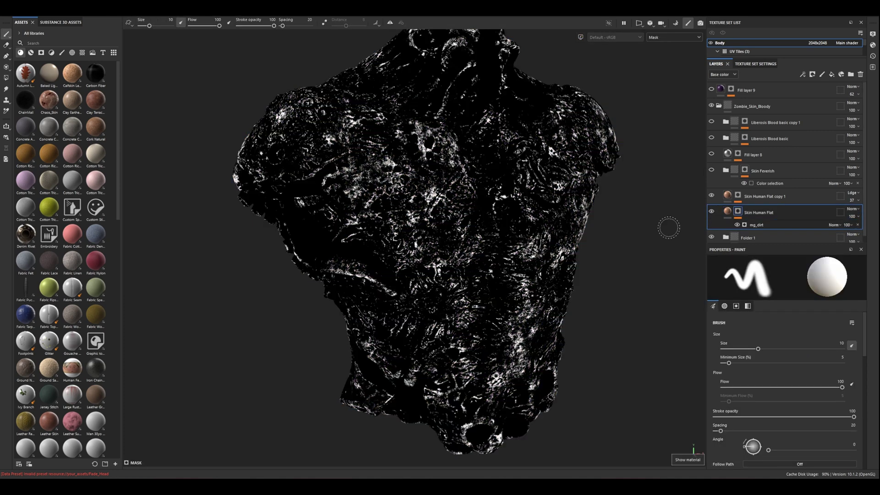
pyautogui.press('m')
pyautogui.press('c')
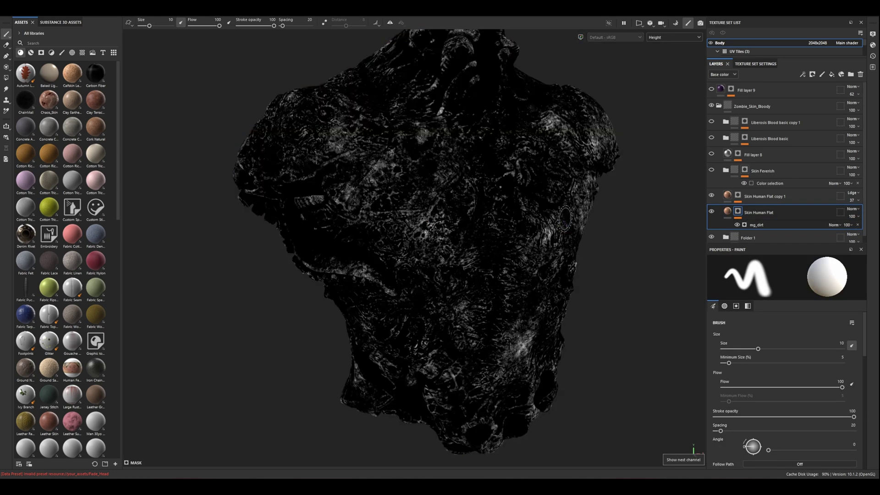
pyautogui.click(752, 225)
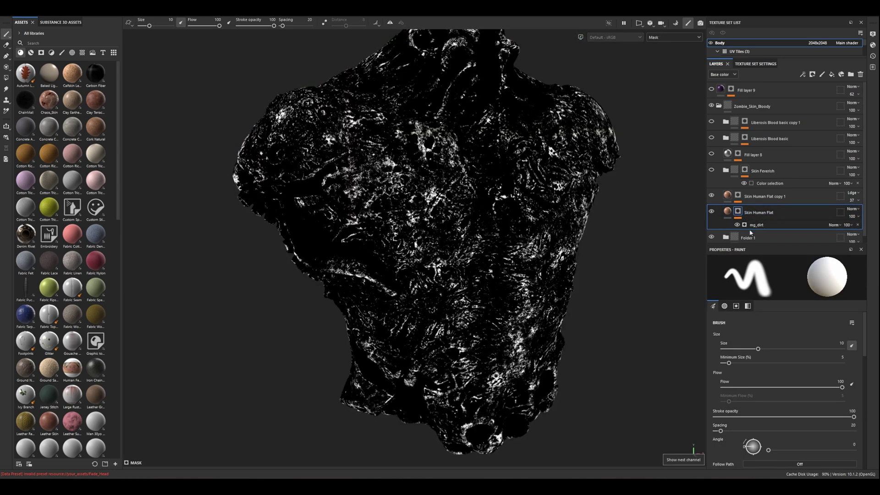
pyautogui.click(739, 202)
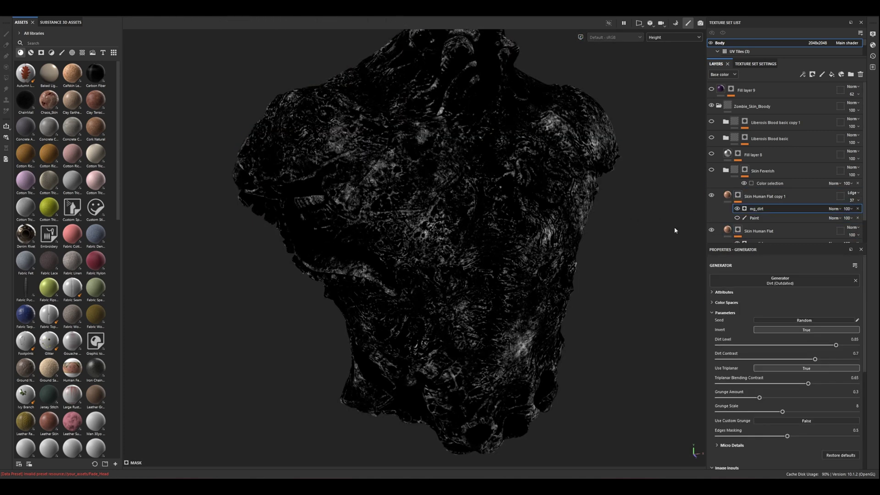
pyautogui.click(727, 196)
pyautogui.click(727, 212)
# - Make Skin Feverish, Fill layer 8 and Liberosis Blood basic visible and inspect the torso in Material view
pyautogui.click(725, 170)
pyautogui.click(710, 171)
pyautogui.press('m')
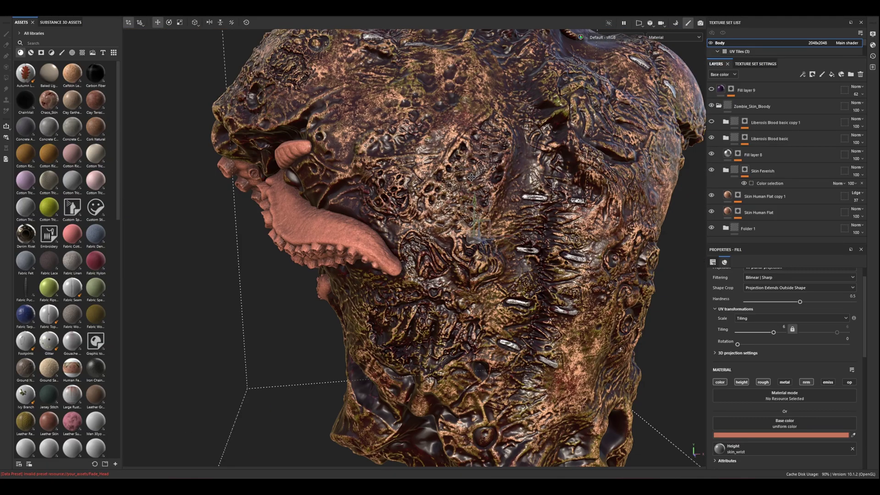
pyautogui.scroll(2, 473, 164)
pyautogui.keyDown('alt'); pyautogui.moveTo(473, 164); pyautogui.dragTo(454, 238); pyautogui.keyUp('alt')
# - Open the Liberosis Blood basic folder and isolate its Base layer in Base color view, with the folder mask disabled and Light and Dark hidden
pyautogui.click(726, 138)
pyautogui.keyDown('alt'); pyautogui.moveTo(427, 174); pyautogui.dragTo(431, 196, button='middle'); pyautogui.keyUp('alt')
pyautogui.keyDown('alt'); pyautogui.moveTo(430, 195); pyautogui.dragTo(516, 200); pyautogui.keyUp('alt')
pyautogui.press('c')
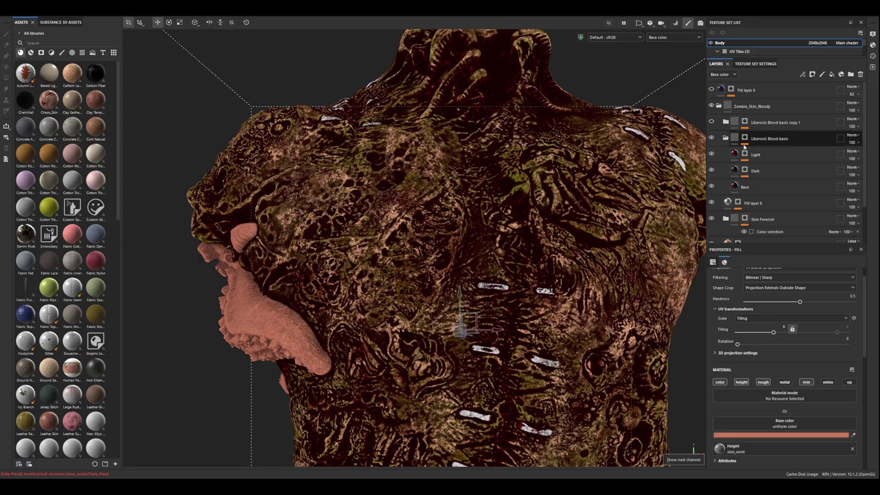
pyautogui.scroll(-2, 756, 184)
pyautogui.click(712, 231)
pyautogui.scroll(2, 735, 183)
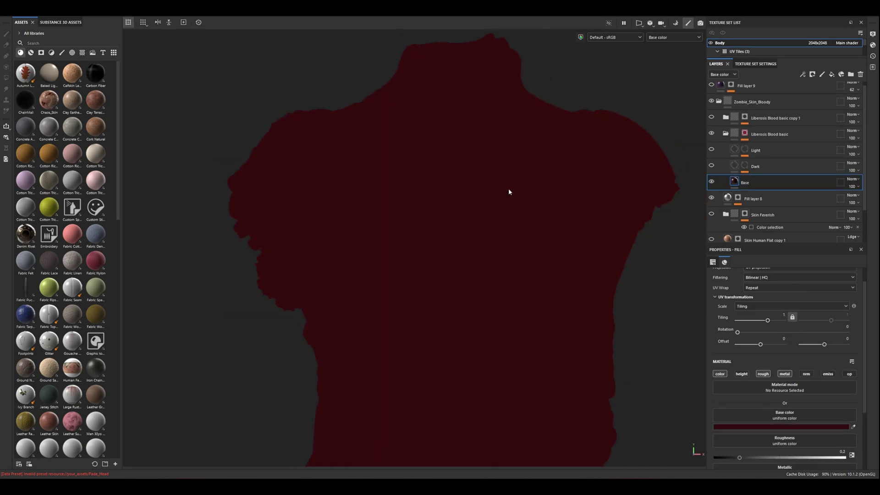
# - View the isolated Base layer in Material view and examine its base color, roughness and metallic settings
pyautogui.press('m')
pyautogui.keyDown('shift'); pyautogui.moveTo(508, 189); pyautogui.dragTo(509, 207, button='right'); pyautogui.keyUp('shift')
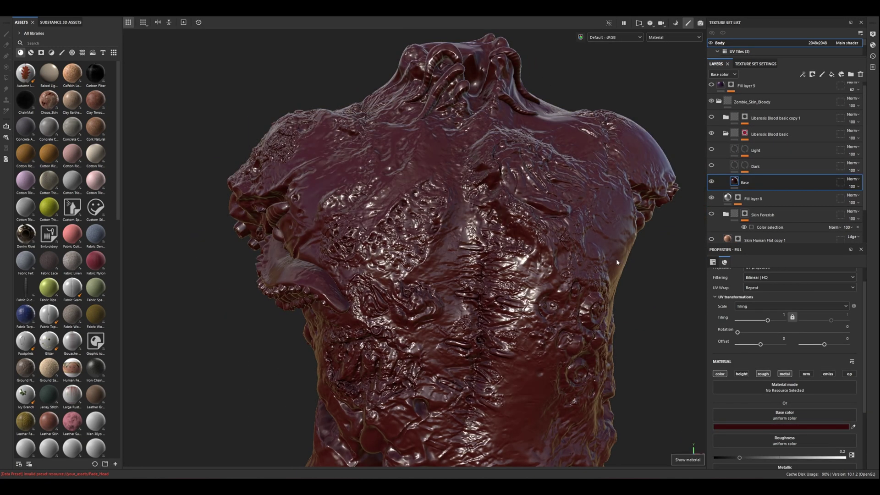
pyautogui.scroll(-3, 814, 383)
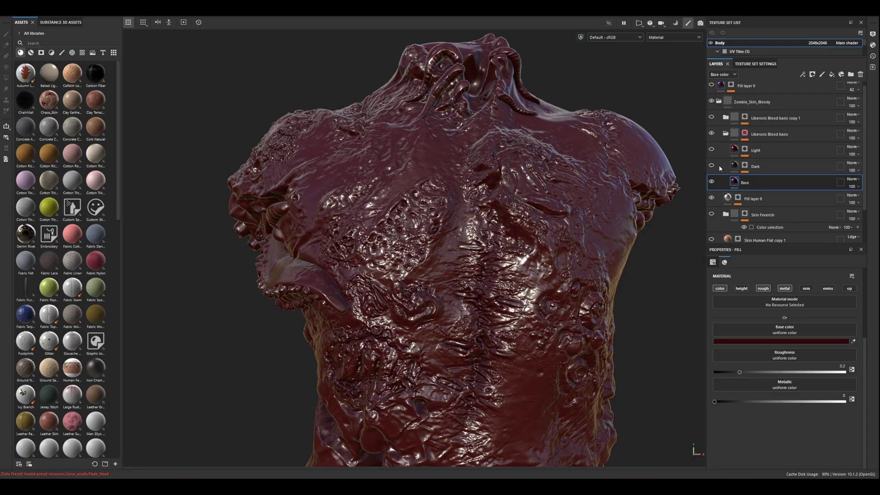
# - Make the Dark layer visible in Base color view and examine its mask and mg_dirt generator
pyautogui.press('c')
pyautogui.click(761, 167)
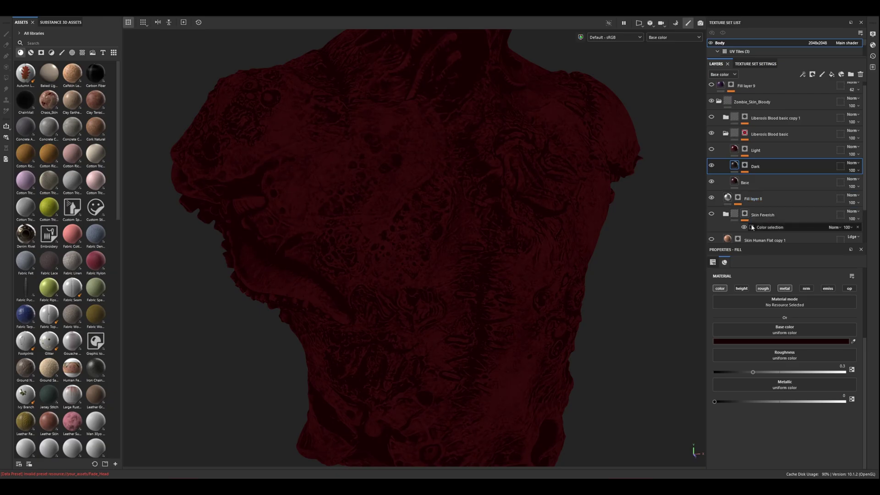
pyautogui.click(744, 165)
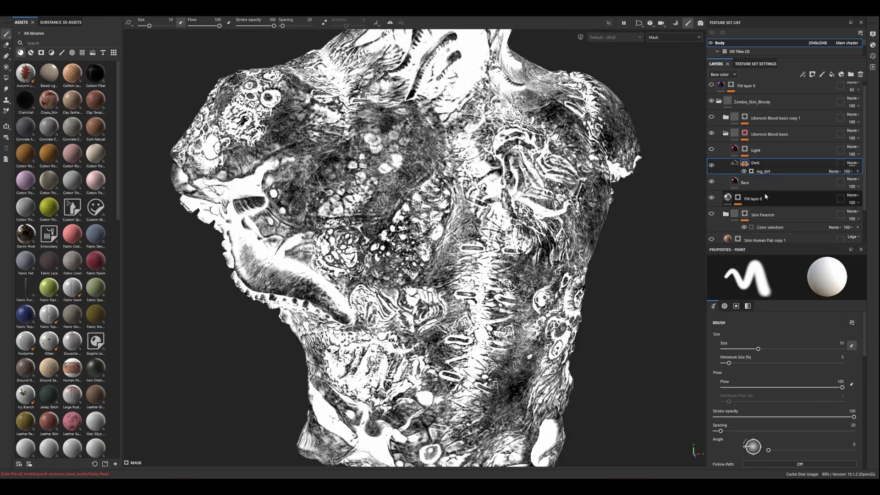
pyautogui.click(764, 178)
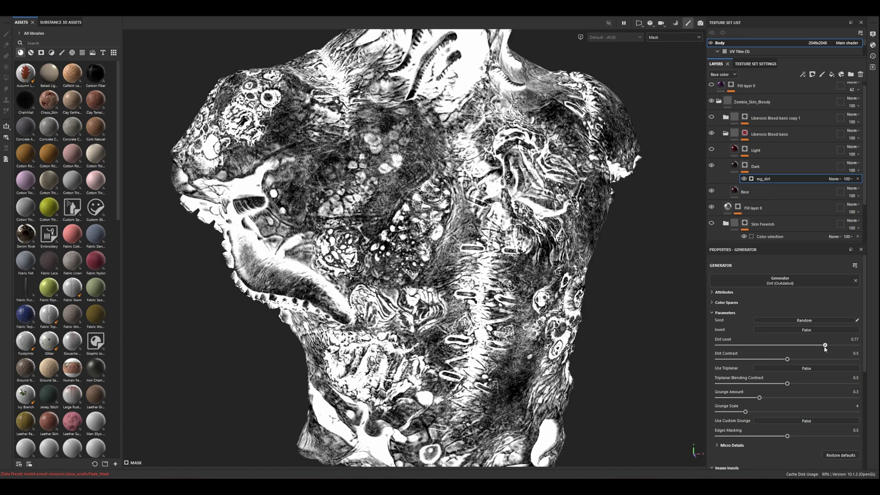
# - Make the Light layer visible, examine its fill settings up close, and open its mask's mg_metal_edge_wear generator
pyautogui.click(755, 150)
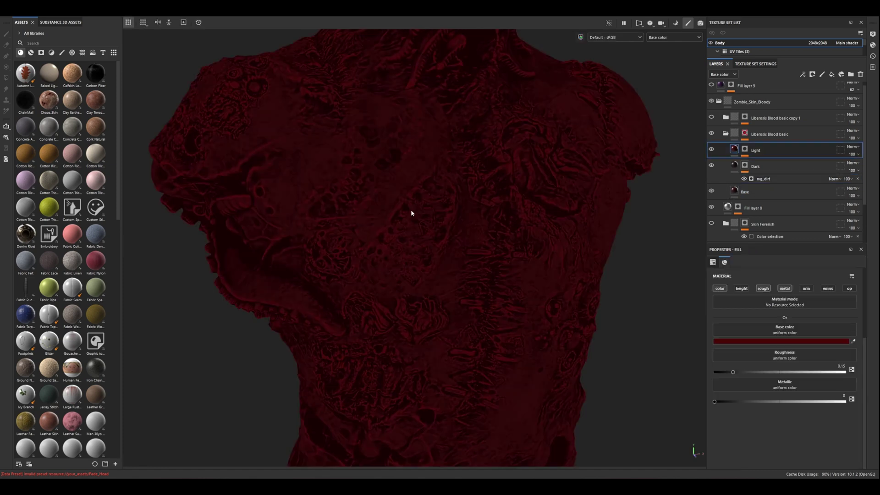
pyautogui.scroll(5, 407, 211)
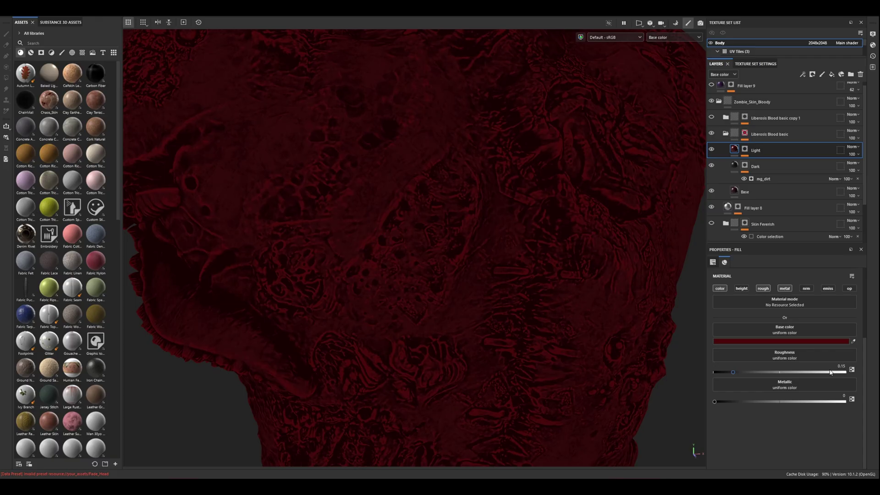
pyautogui.click(744, 149)
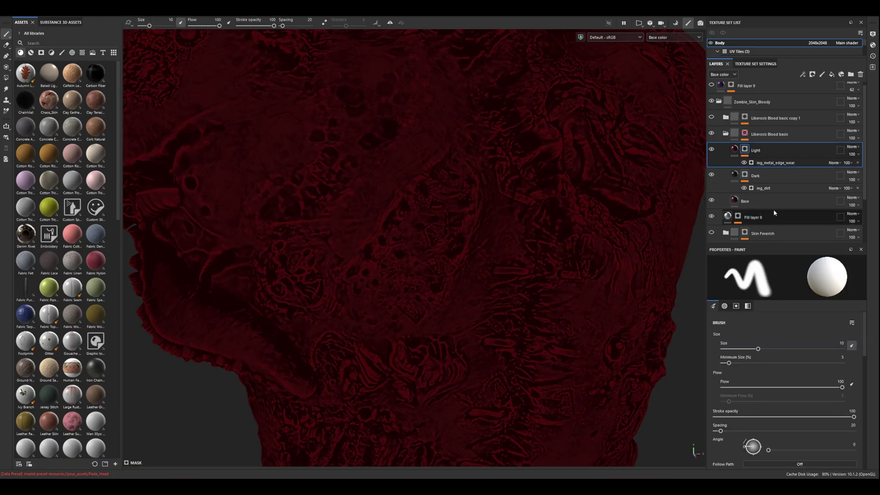
pyautogui.click(774, 163)
# - Examine the Metal Edge Wear generator's attributes, try different Wear Level values, and return to the Light layer
pyautogui.click(781, 281)
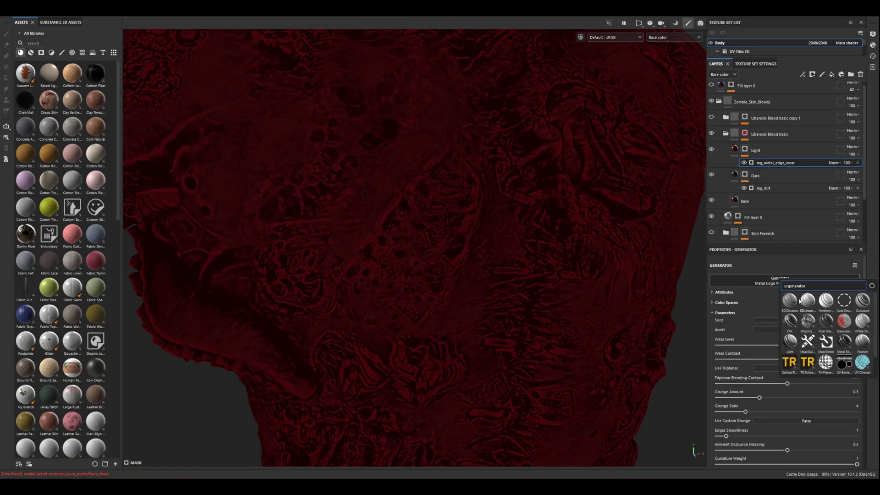
pyautogui.click(765, 292)
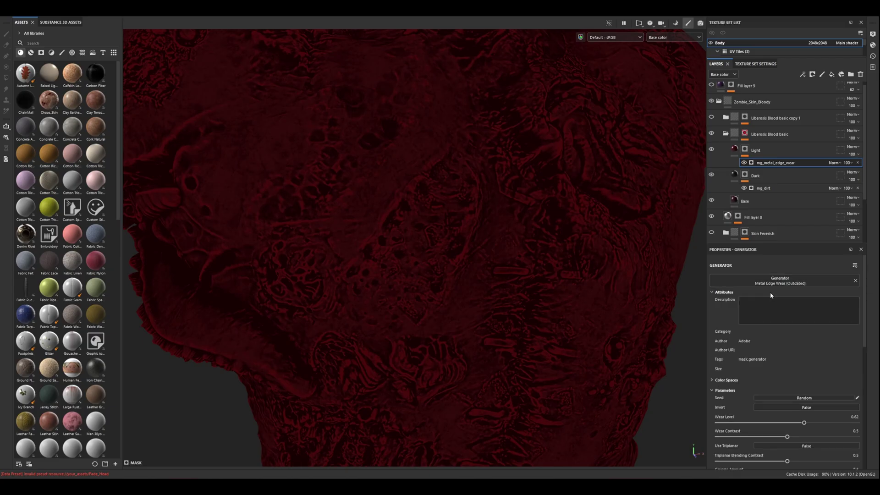
pyautogui.click(770, 293)
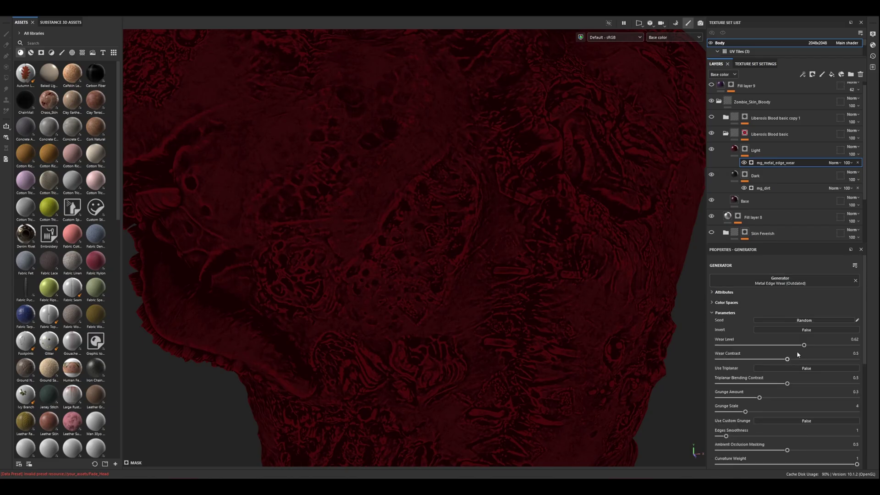
pyautogui.moveTo(848, 345); pyautogui.dragTo(806, 356)
pyautogui.click(746, 149)
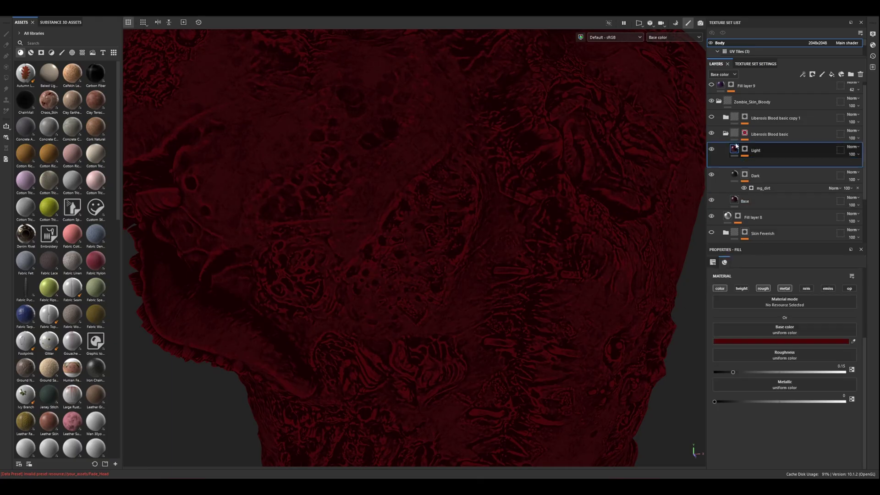
# - Re-enable the Liberosis Blood basic folder's mask, view its effect on the torso, and collapse the folder
pyautogui.click(745, 133)
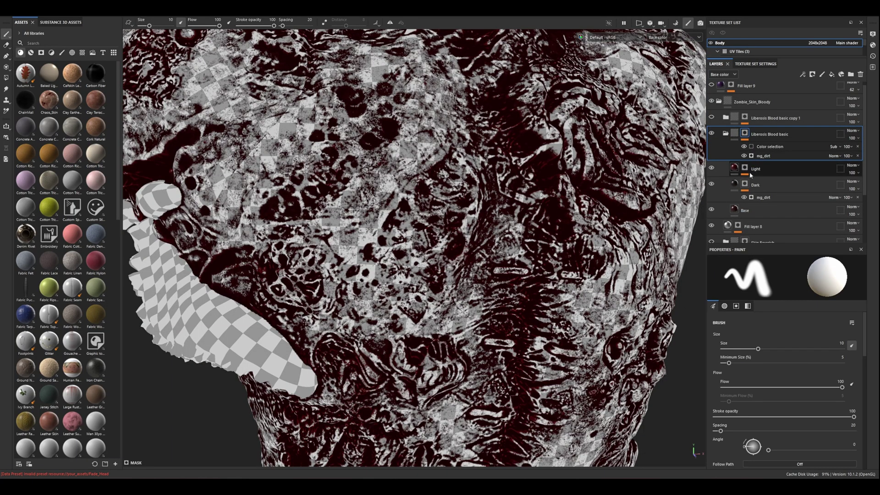
pyautogui.click(738, 207)
pyautogui.click(732, 166)
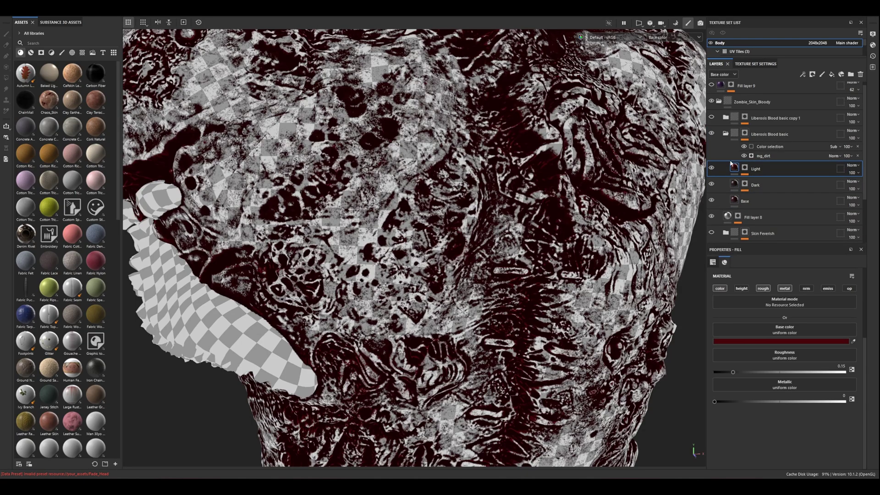
pyautogui.click(725, 134)
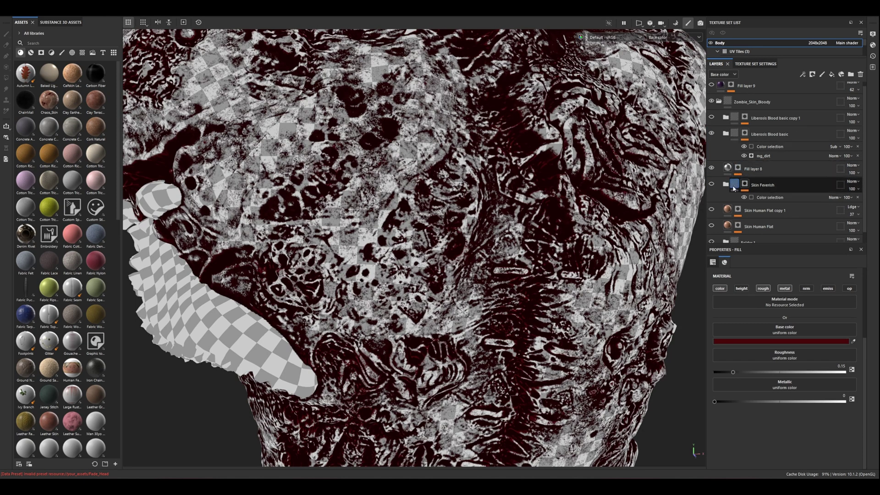
# - Display the Liberosis Blood basic folder's mask on the torso and examine its mg_dirt generator parameters
pyautogui.scroll(1, 727, 138)
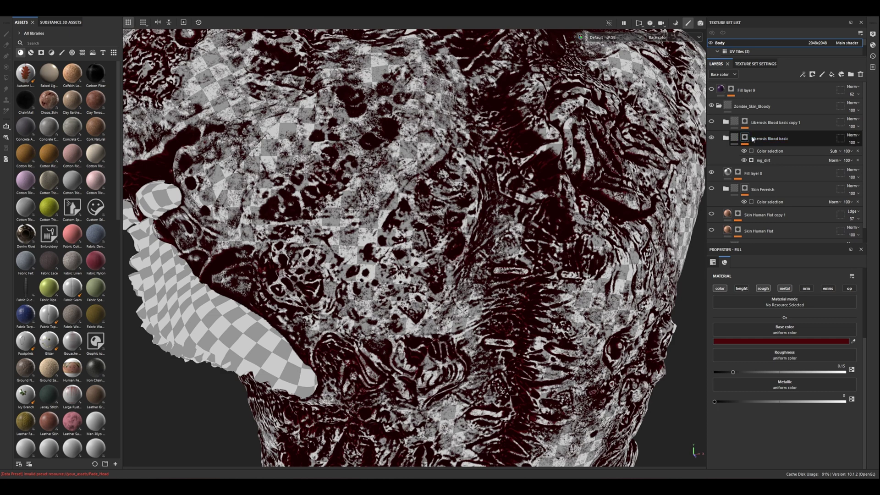
pyautogui.scroll(-3, 477, 202)
pyautogui.keyDown('alt'); pyautogui.click(745, 138); pyautogui.keyUp('alt')
pyautogui.click(768, 161)
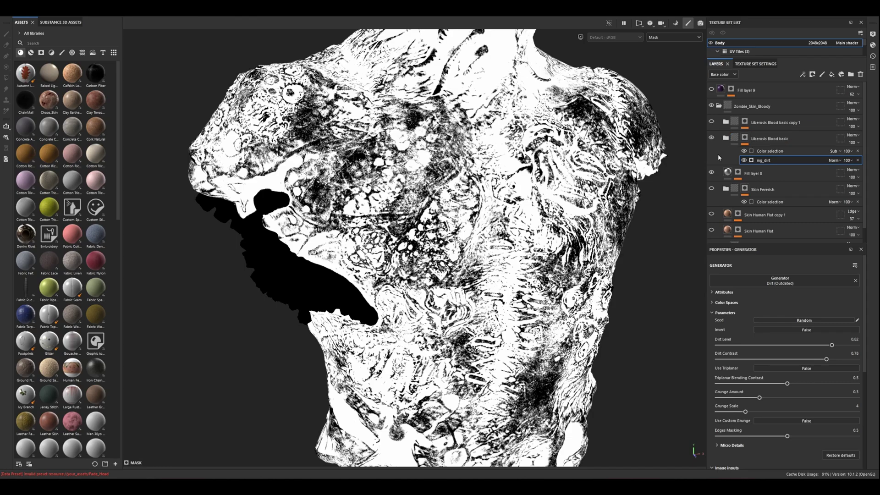
# - Show the torso with its skin layers in Material view and lower the Liberosis Blood basic mask's Dirt Level to about 0.27
pyautogui.click(725, 138)
pyautogui.scroll(-3, 715, 184)
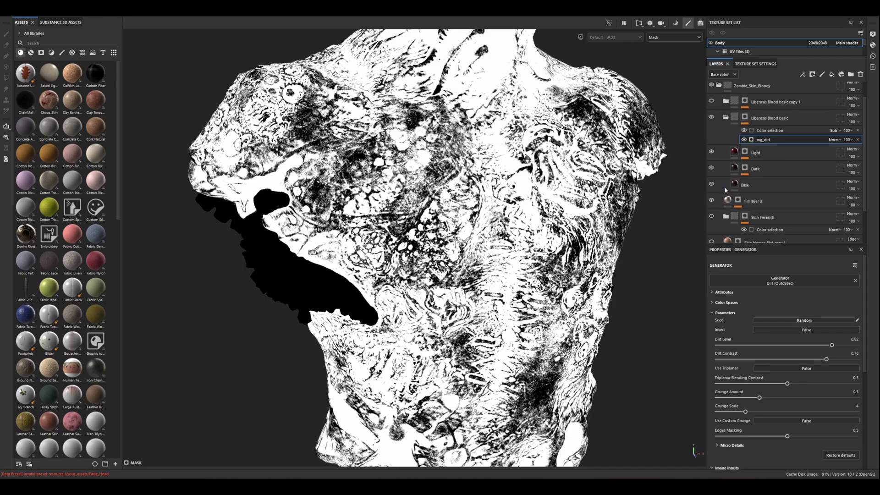
pyautogui.click(723, 97)
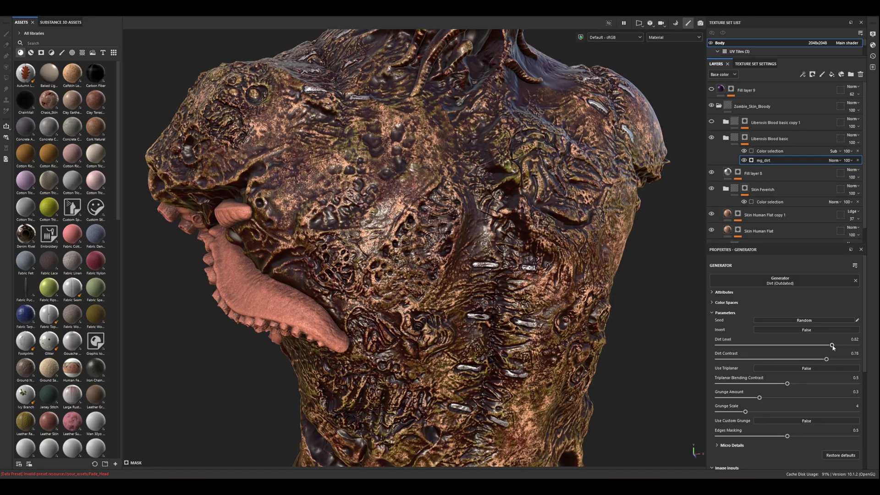
pyautogui.moveTo(831, 345); pyautogui.dragTo(751, 354)
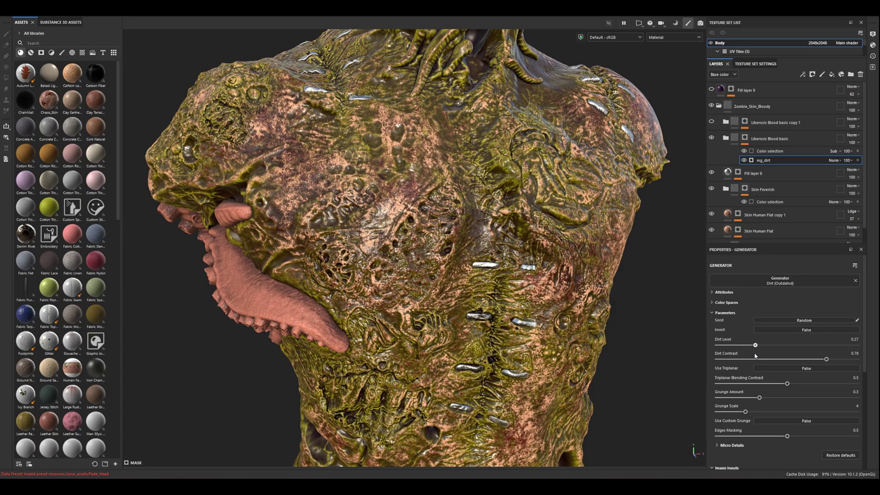
# - Raise the Liberosis Blood basic mask's Dirt Level to about 0.83, and expand and show the Liberosis Blood basic copy 1 folder
pyautogui.moveTo(775, 359); pyautogui.dragTo(831, 360)
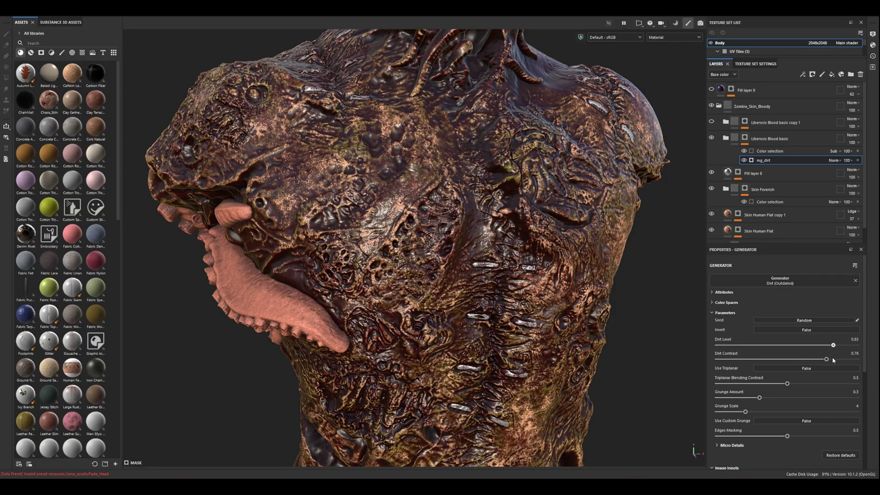
pyautogui.click(726, 121)
pyautogui.keyDown('alt'); pyautogui.moveTo(353, 220); pyautogui.dragTo(445, 224); pyautogui.keyUp('alt')
pyautogui.click(712, 122)
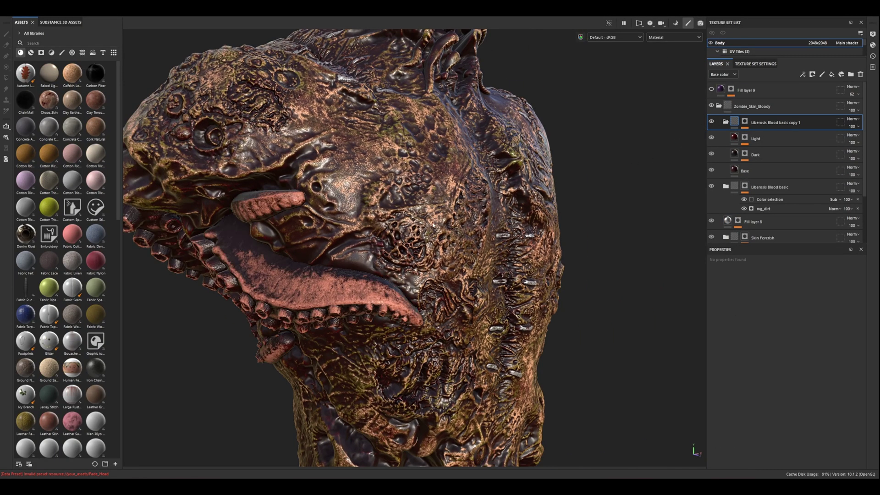
# - Examine the mg_dirt mask generator and the Base, Dark and Light fills of Liberosis Blood basic copy 1, and collapse the folder
pyautogui.click(744, 122)
pyautogui.click(769, 135)
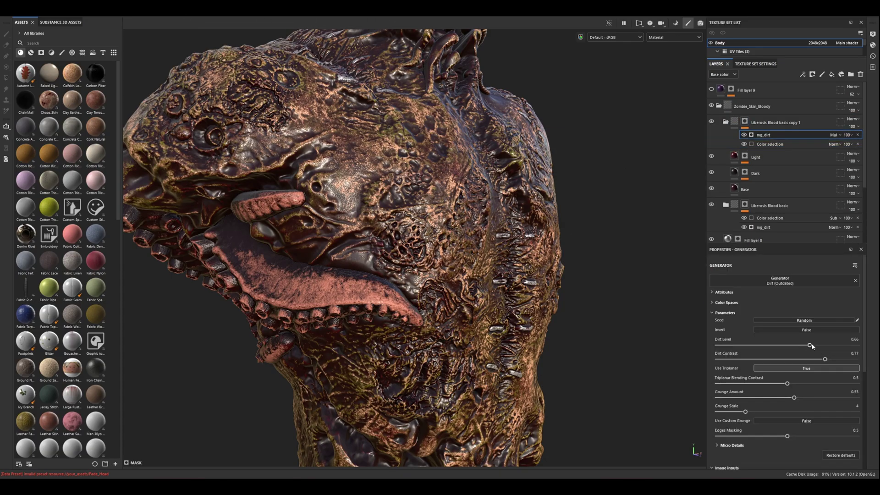
pyautogui.click(735, 173)
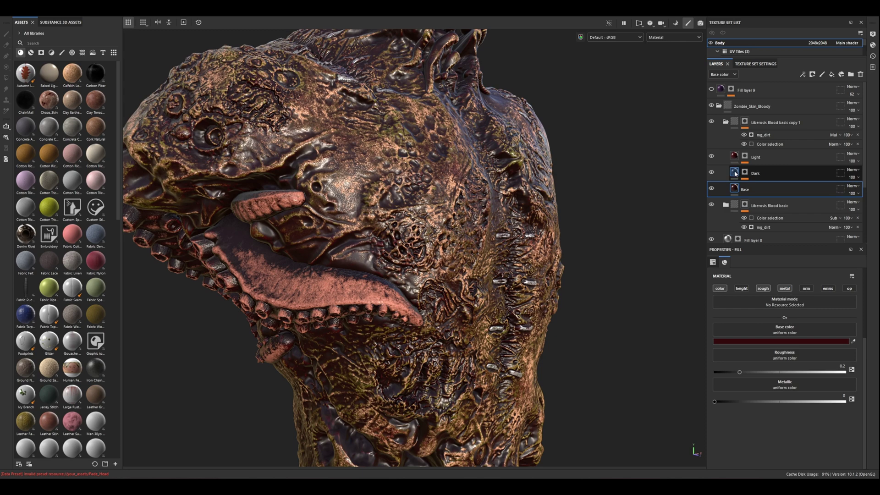
pyautogui.click(736, 157)
pyautogui.click(725, 122)
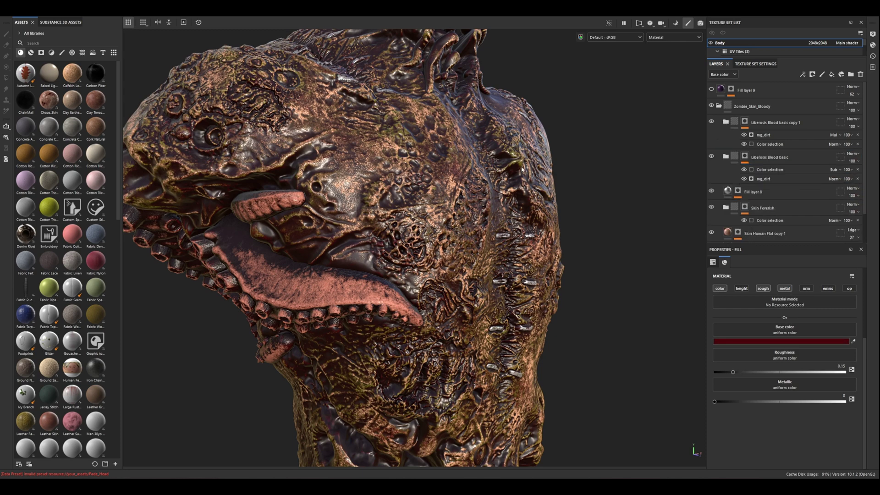
pyautogui.keyDown('alt'); pyautogui.moveTo(683, 137); pyautogui.dragTo(666, 165); pyautogui.keyUp('alt')
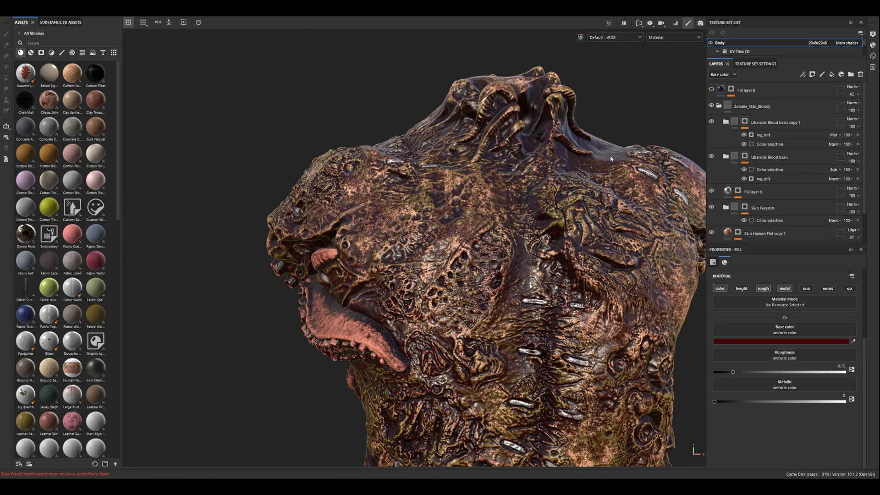
# - Make Fill layer 9 visible and display its mask on the torso
pyautogui.click(736, 96)
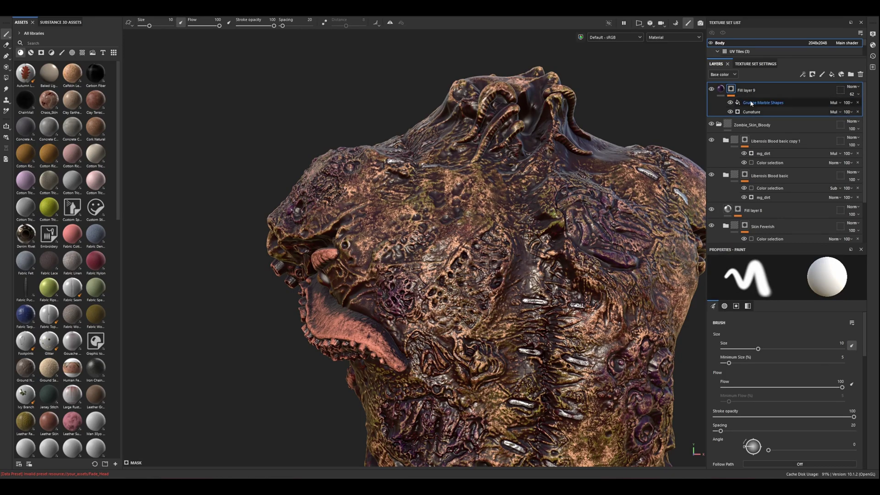
pyautogui.keyDown('alt'); pyautogui.click(731, 90); pyautogui.keyUp('alt')
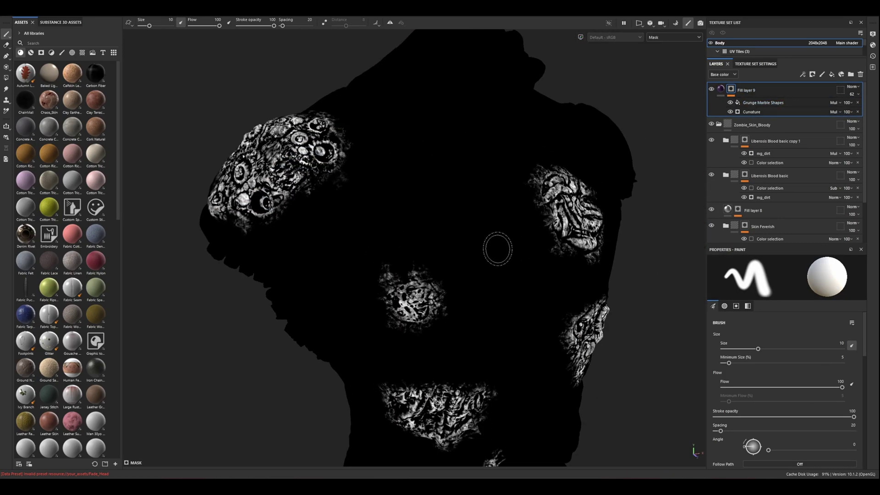
pyautogui.keyDown('alt'); pyautogui.moveTo(524, 241); pyautogui.dragTo(400, 236); pyautogui.keyUp('alt')
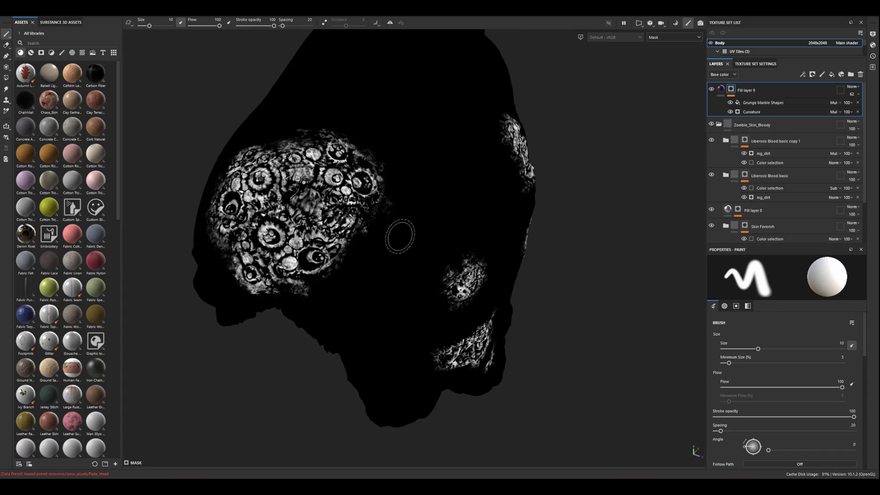
pyautogui.moveTo(384, 201)
pyautogui.mouseDown()
pyautogui.moveTo(406, 207)
pyautogui.moveTo(468, 169)
pyautogui.mouseUp()
pyautogui.hotkey('ctrl', 'z')
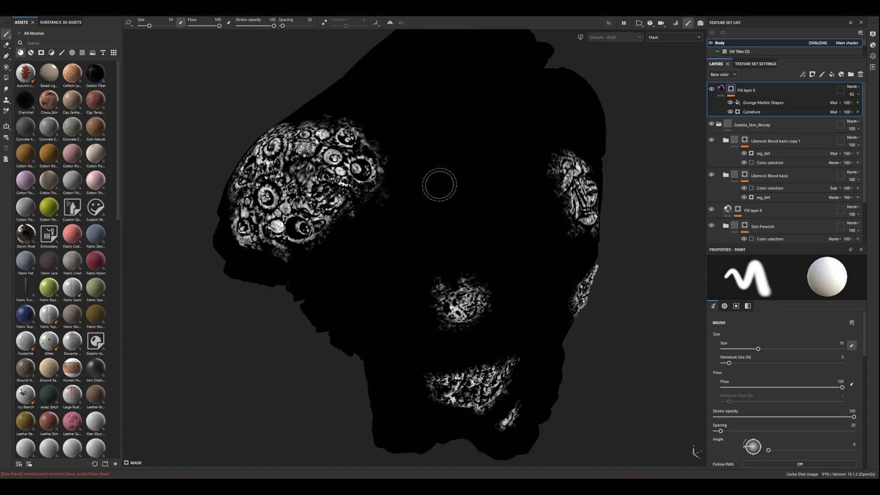
# - Hide Fill layer 9's Grunge Marble Shapes and Curvature mask effects and try a brush stroke on the shoulder's mask
pyautogui.click(751, 112)
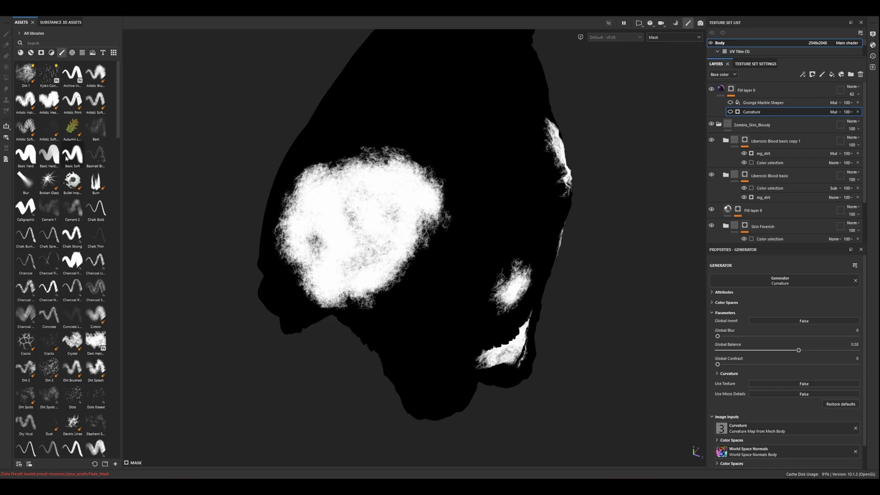
pyautogui.click(25, 73)
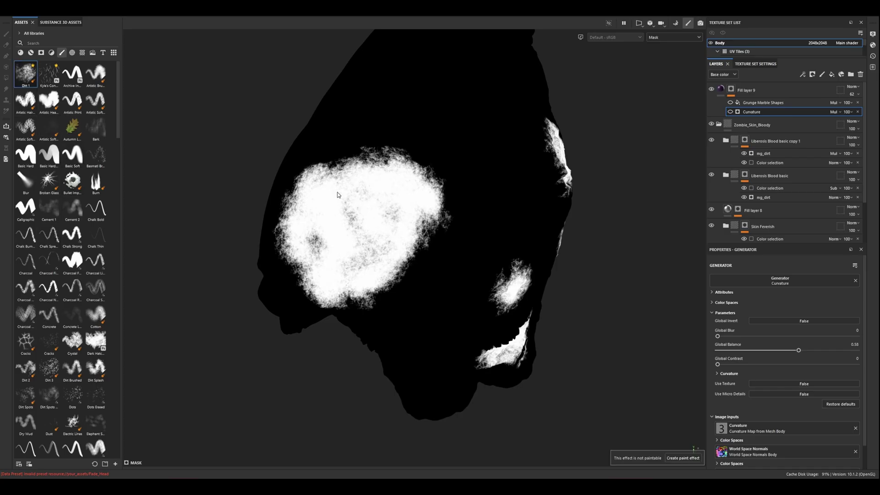
pyautogui.click(731, 89)
pyautogui.moveTo(383, 181); pyautogui.dragTo(428, 180)
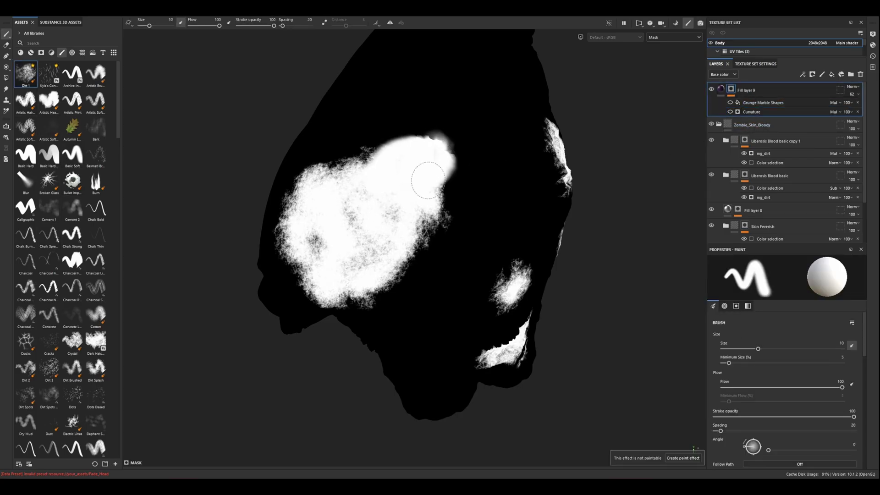
pyautogui.hotkey('ctrl', 'z')
# - Select the Dirt 1 brush, try a stroke over the shoulder on Fill layer 9's mask, and undo it
pyautogui.click(25, 75)
pyautogui.moveTo(355, 149)
pyautogui.mouseDown()
pyautogui.moveTo(414, 158)
pyautogui.moveTo(449, 241)
pyautogui.mouseUp()
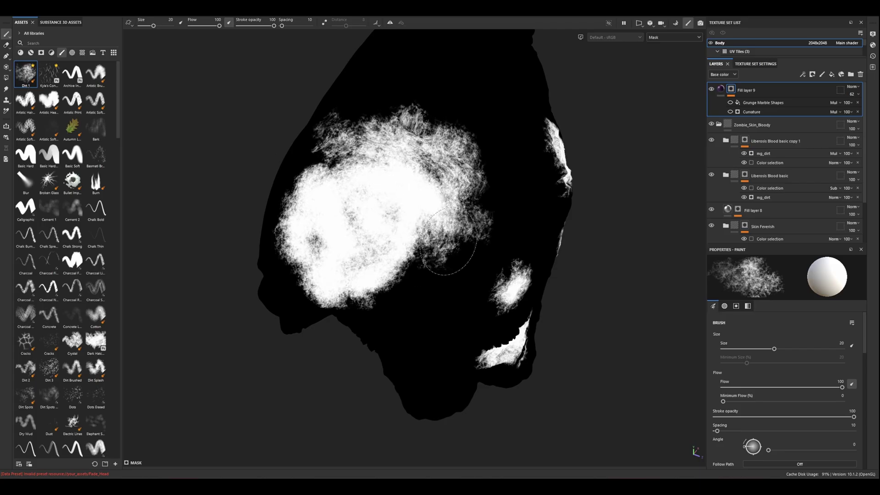
pyautogui.hotkey('ctrl', 'z')
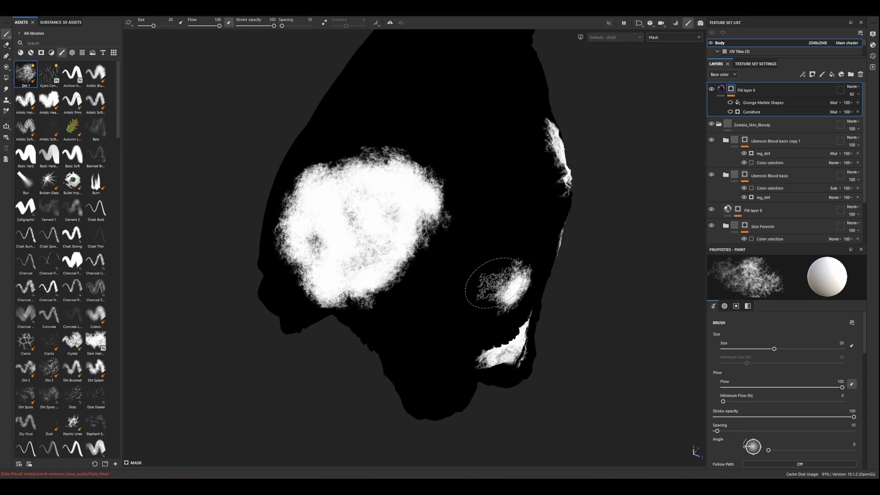
# - Re-enable the Curvature effect on Fill layer 9's mask, try a Global Balance of 0.84, and undo the change
pyautogui.click(730, 112)
pyautogui.click(758, 112)
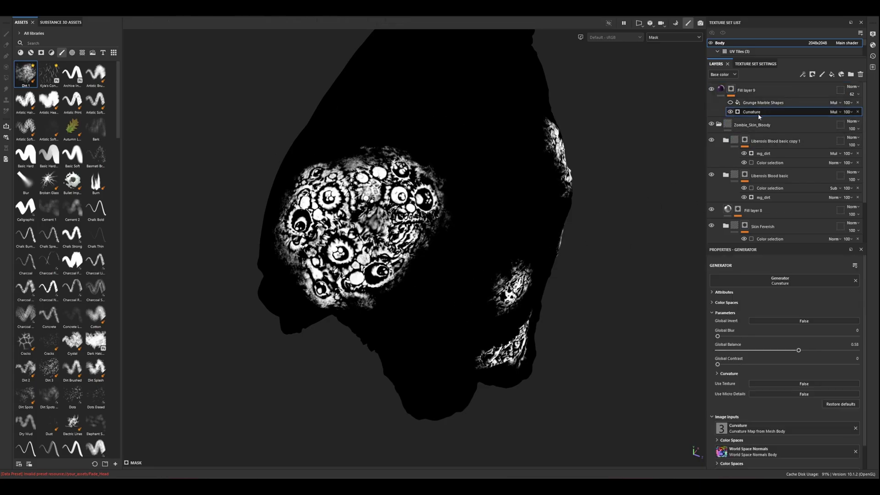
pyautogui.moveTo(840, 350); pyautogui.dragTo(836, 351)
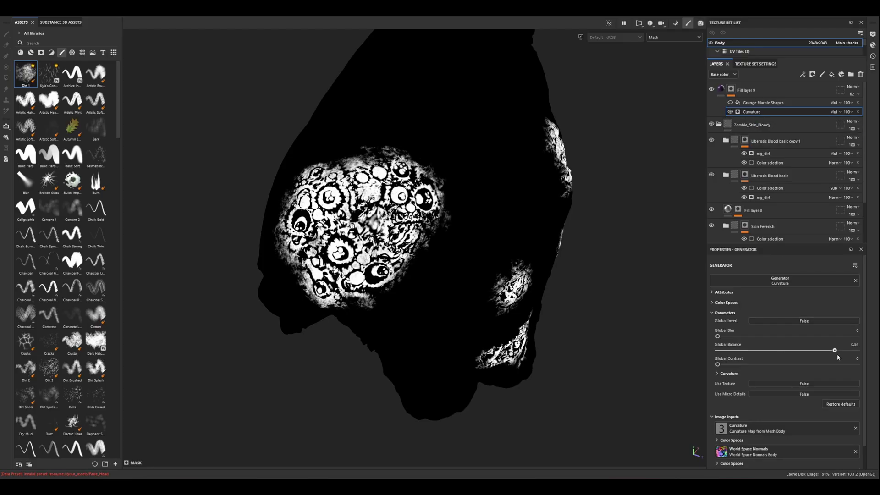
pyautogui.hotkey('ctrl', 'z')
# - Re-enable the Grunge Marble Shapes effect and examine its parameters and the available grayscale textures
pyautogui.click(731, 103)
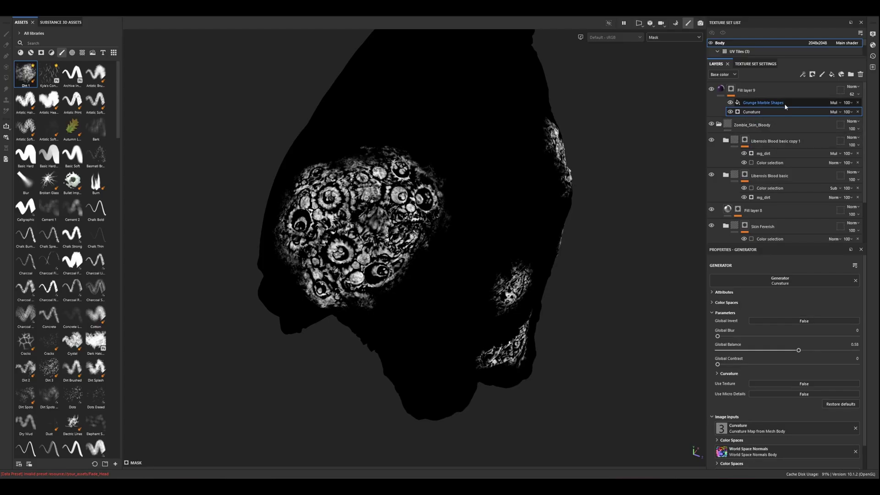
pyautogui.click(784, 104)
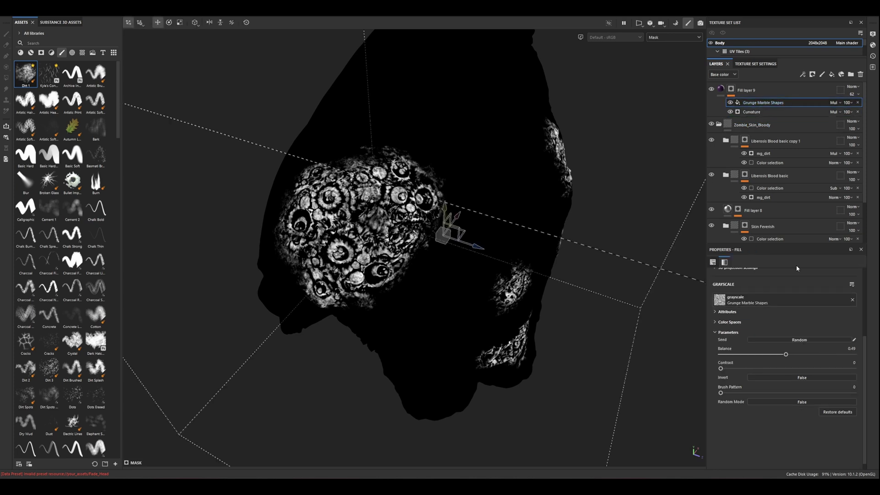
pyautogui.click(782, 303)
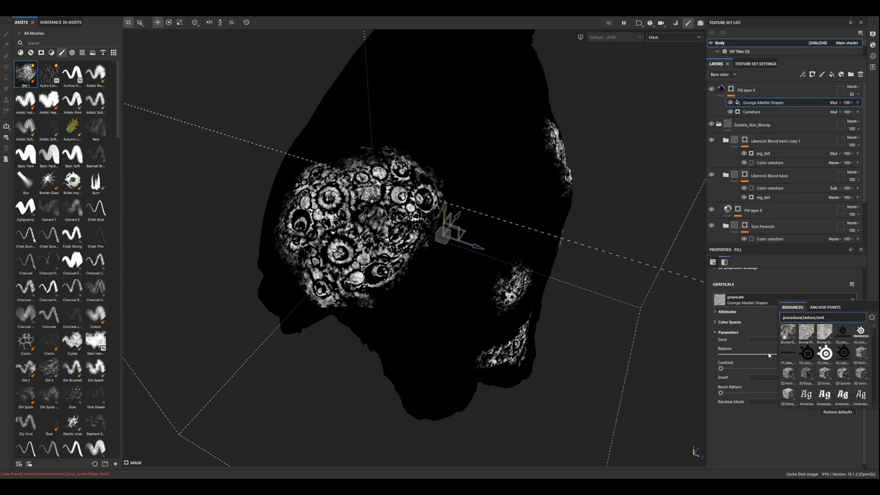
pyautogui.moveTo(812, 338)
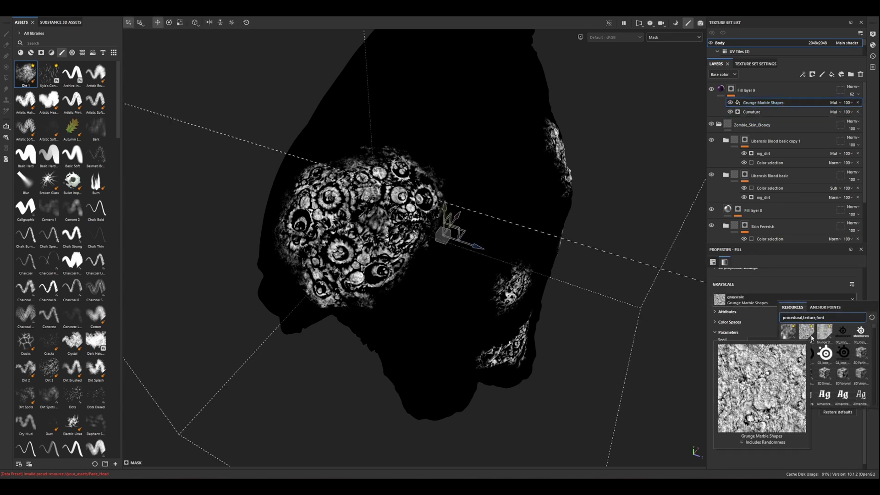
pyautogui.click(749, 449)
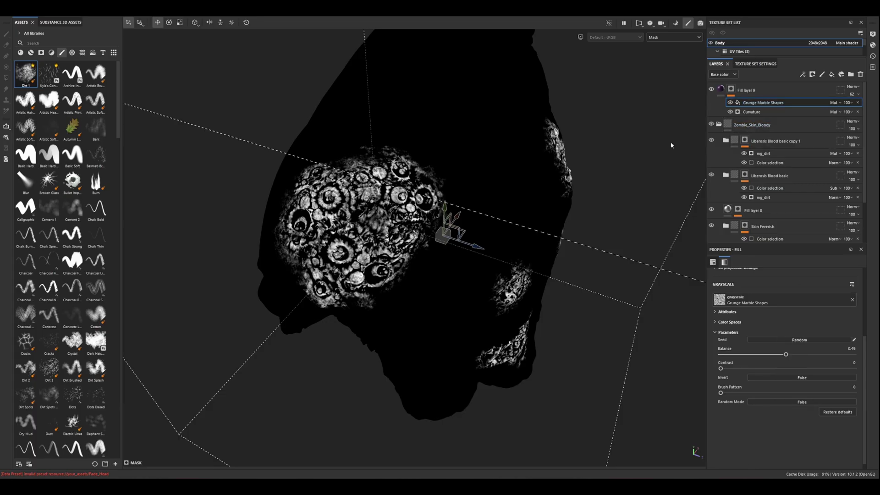
# - Inspect the Curvature effect on Fill layer 9's mask up close and show the torso in Base color view
pyautogui.keyDown('alt'); pyautogui.moveTo(413, 181); pyautogui.dragTo(485, 215); pyautogui.keyUp('alt')
pyautogui.scroll(1, 486, 216)
pyautogui.click(752, 112)
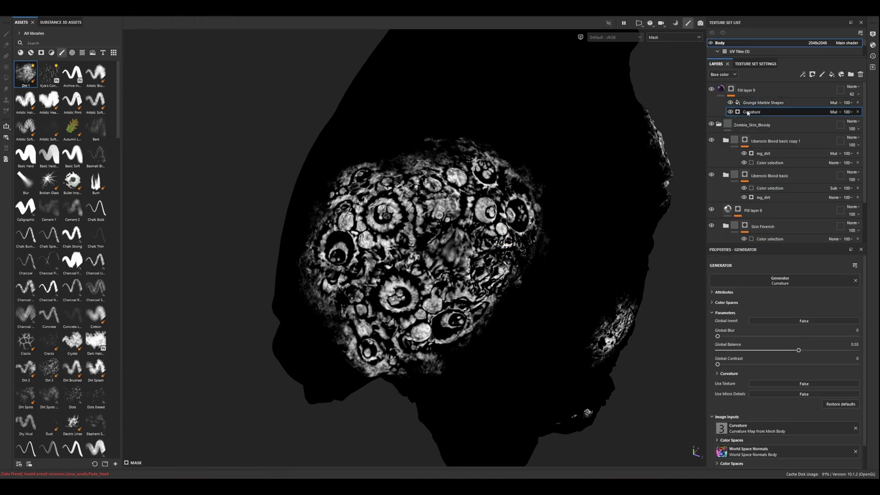
pyautogui.click(723, 91)
pyautogui.click(731, 92)
pyautogui.keyDown('alt'); pyautogui.moveTo(546, 202); pyautogui.dragTo(459, 172); pyautogui.keyUp('alt')
pyautogui.press('c')
pyautogui.press('c')
pyautogui.scroll(2, 459, 172)
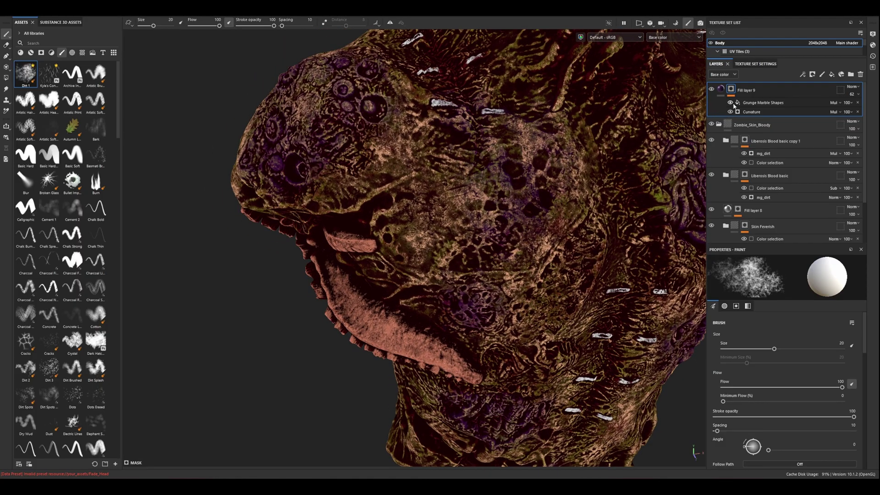
# - Hide Fill layer 9's two mask effects and paint a purple patch across the upper chest beside the shoulder with Dirt 1
pyautogui.moveTo(514, 151)
pyautogui.keyDown('alt'); pyautogui.mouseDown()
pyautogui.moveTo(421, 181)
pyautogui.moveTo(407, 175)
pyautogui.moveTo(482, 224)
pyautogui.mouseUp(); pyautogui.keyUp('alt')
pyautogui.moveTo(304, 144)
pyautogui.mouseDown()
pyautogui.moveTo(323, 201)
pyautogui.moveTo(375, 286)
pyautogui.moveTo(472, 284)
pyautogui.mouseUp()
pyautogui.moveTo(396, 296)
pyautogui.keyDown('alt'); pyautogui.mouseDown()
pyautogui.moveTo(596, 297)
pyautogui.moveTo(380, 225)
pyautogui.moveTo(470, 249)
pyautogui.moveTo(407, 272)
pyautogui.mouseUp(); pyautogui.keyUp('alt')
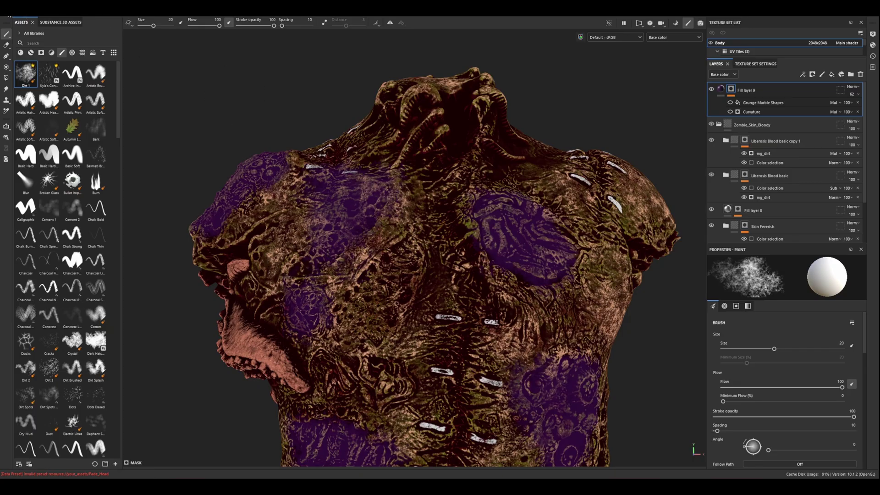
# - Examine the texture export's global settings and the Body set's output maps and UV tiles, and close the export settings without exporting
pyautogui.click(7, 13)
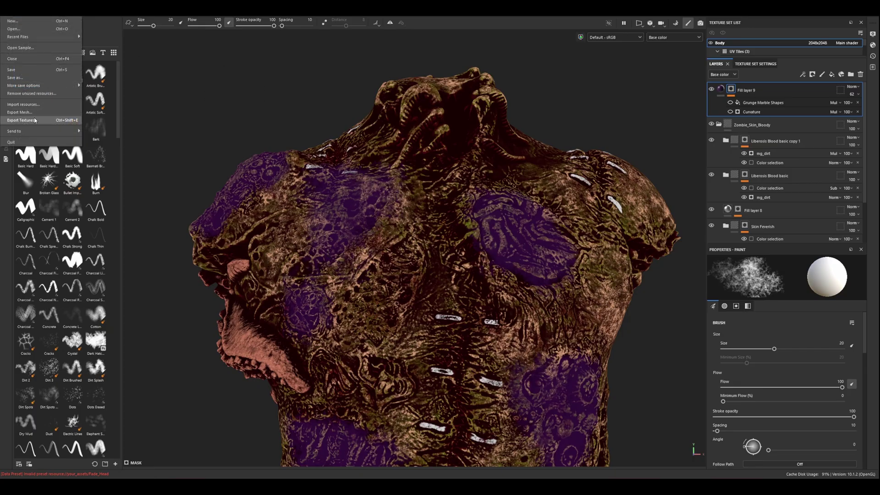
pyautogui.click(39, 120)
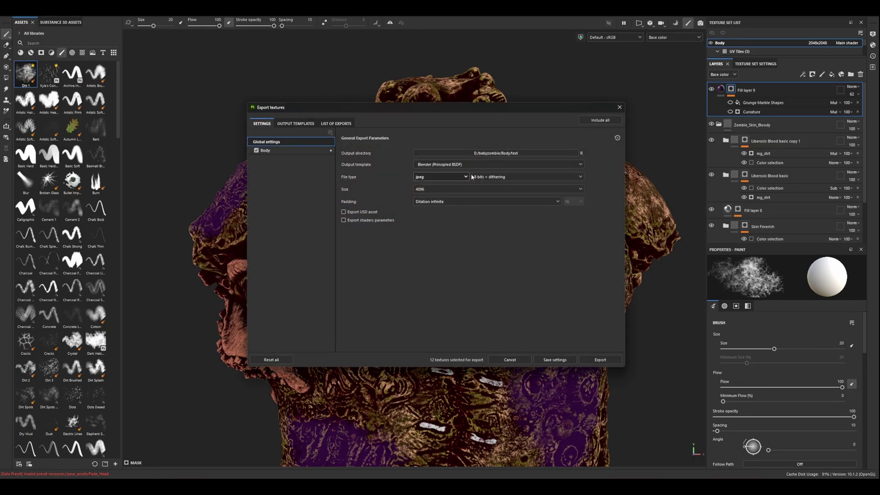
pyautogui.click(311, 150)
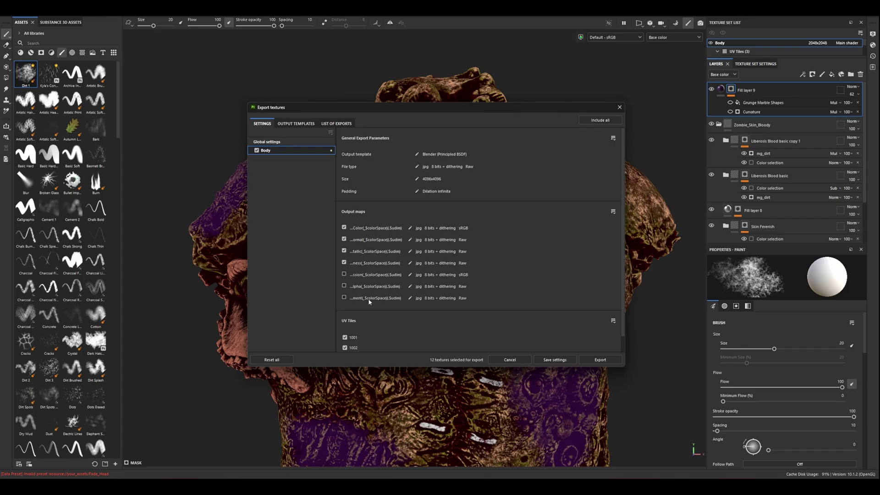
pyautogui.scroll(-1, 426, 266)
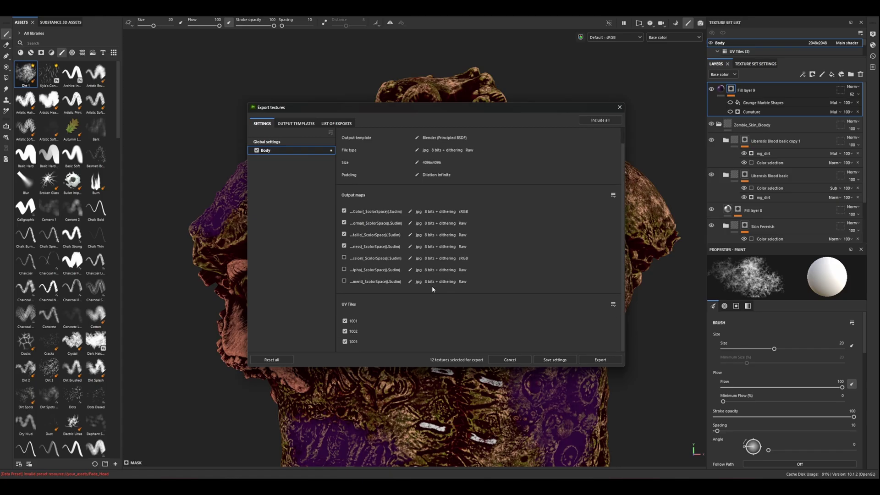
pyautogui.scroll(1, 432, 289)
pyautogui.click(298, 142)
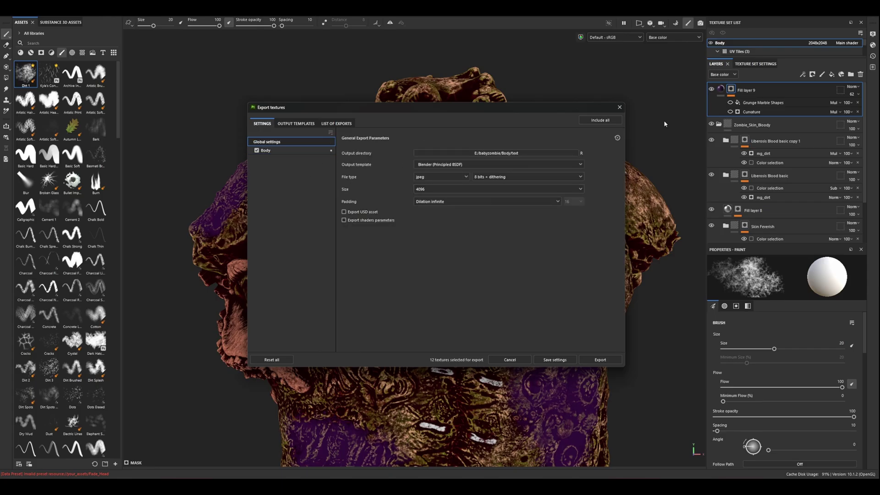
pyautogui.click(617, 106)
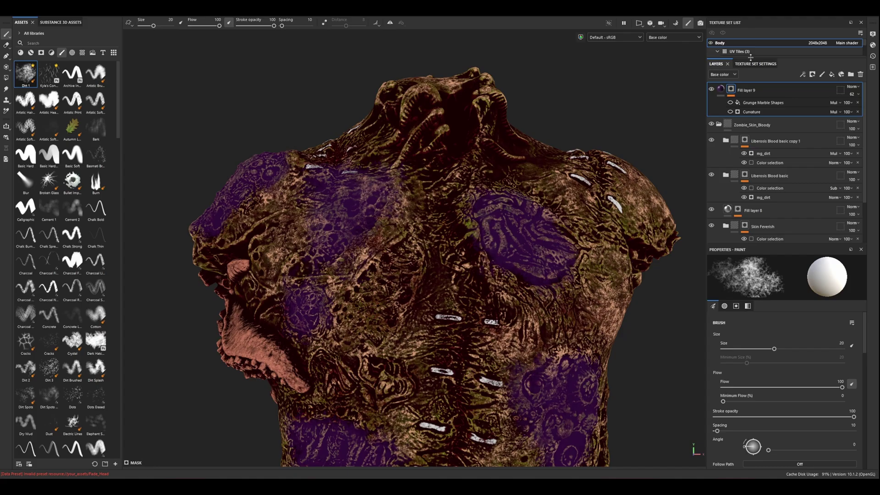
# - Enlarge the texture set list to view the Body set's UV tiles
pyautogui.moveTo(750, 57); pyautogui.dragTo(754, 89)
pyautogui.scroll(-1, 342, 174)
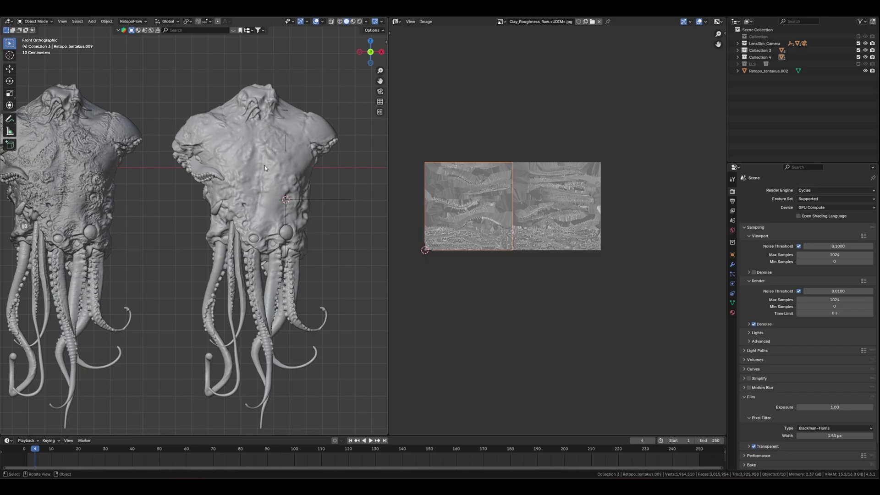
# - Switch to Blender, select the smoother torso mesh, display its Body material in the Shader Editor, and select the Principled BSDF node with the sidebar hidden
pyautogui.click(265, 167)
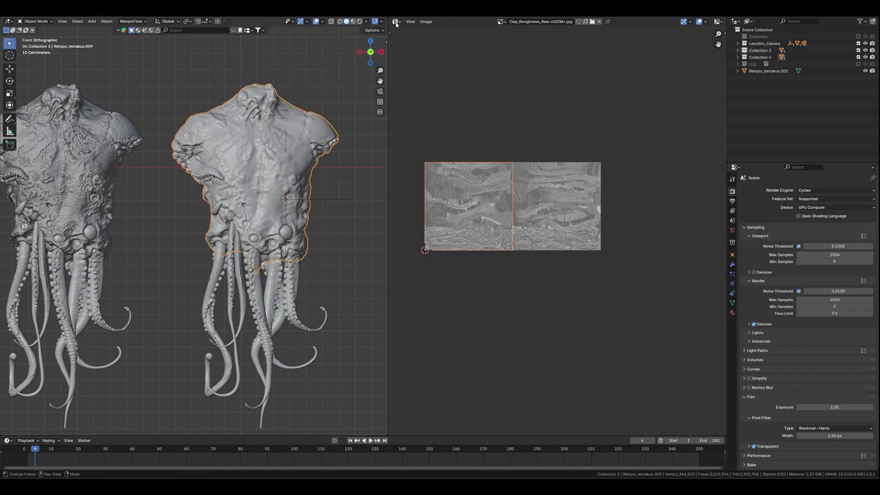
pyautogui.click(395, 22)
pyautogui.click(426, 87)
pyautogui.press('Home')
pyautogui.click(540, 159)
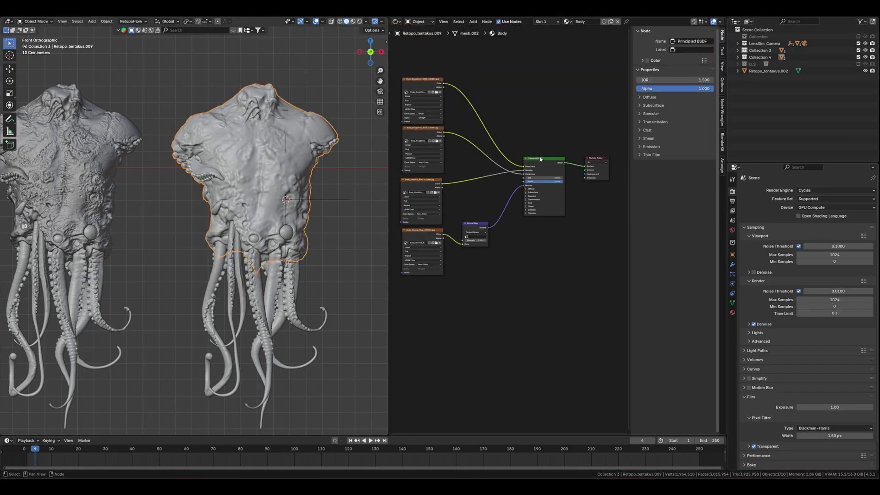
pyautogui.press('n')
pyautogui.click(589, 162)
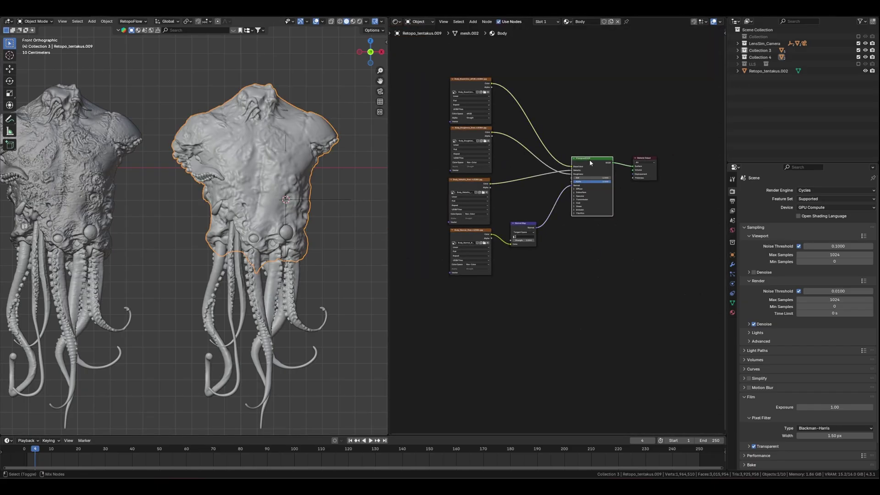
# - Open the Principled Texture Setup file browser for the Principled BSDF node and close it without loading any textures
pyautogui.hotkey('ctrl', 'shift', 't')
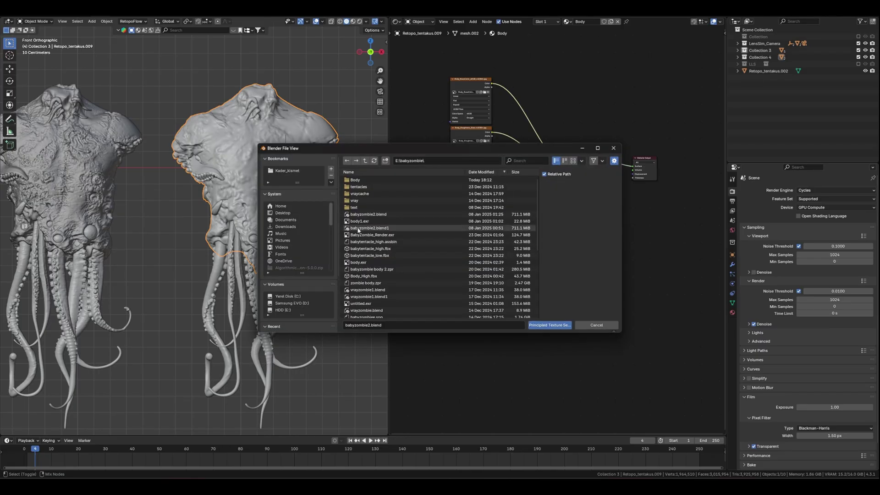
pyautogui.click(611, 149)
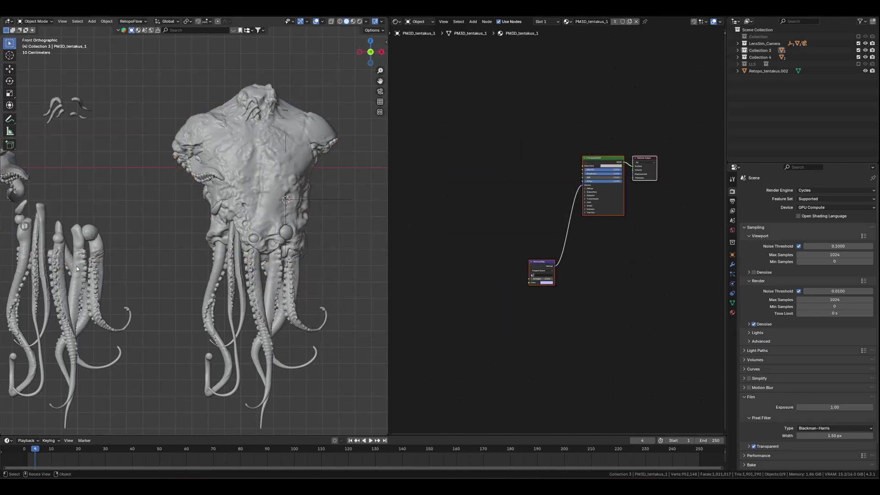
# - Show the sidebar, hide the tool shelf and overlays in the rendered camera view, and frame the creature closer
pyautogui.scroll(5, 242, 162)
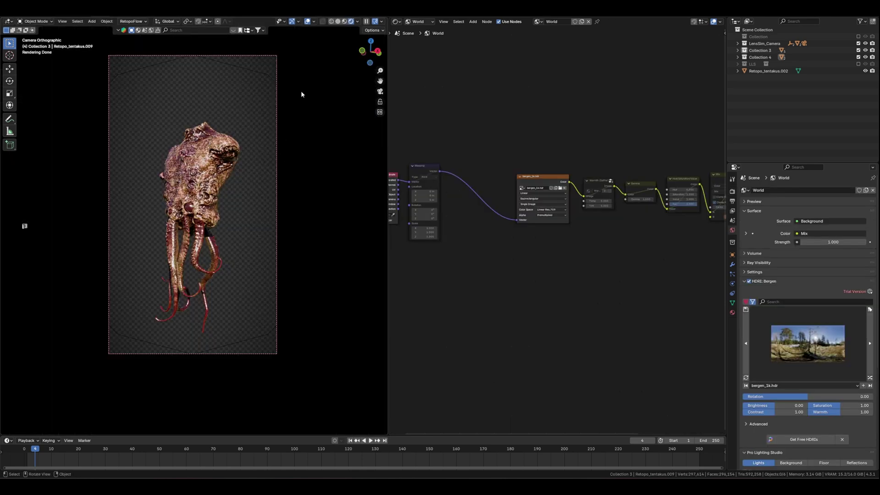
pyautogui.press('n')
pyautogui.keyDown('shift'); pyautogui.moveTo(277, 141); pyautogui.dragTo(246, 163, button='middle'); pyautogui.keyUp('shift')
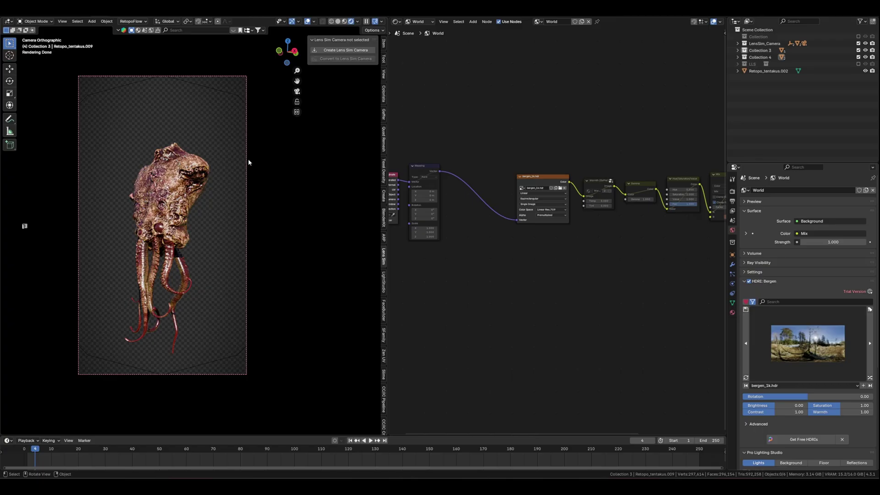
pyautogui.press('t')
pyautogui.keyDown('shift'); pyautogui.moveTo(246, 162); pyautogui.dragTo(230, 170, button='middle'); pyautogui.keyUp('shift')
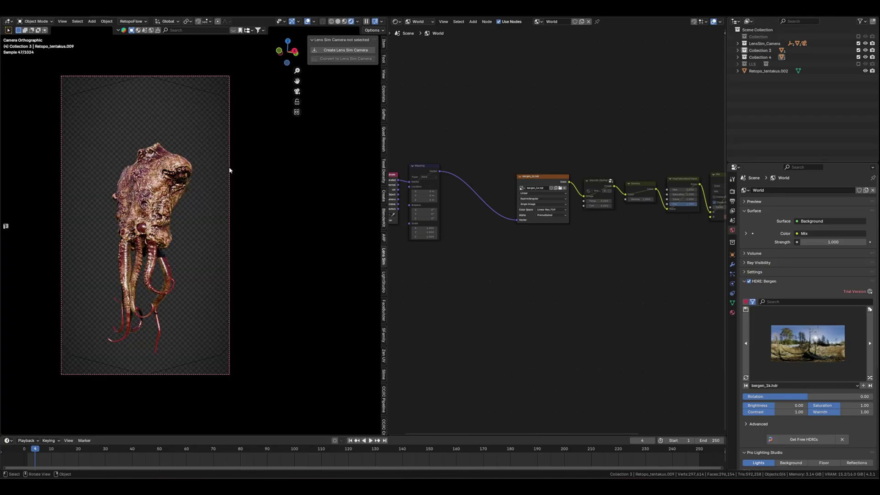
pyautogui.hotkey('shift', 'alt', 'z')
pyautogui.scroll(2, 188, 164)
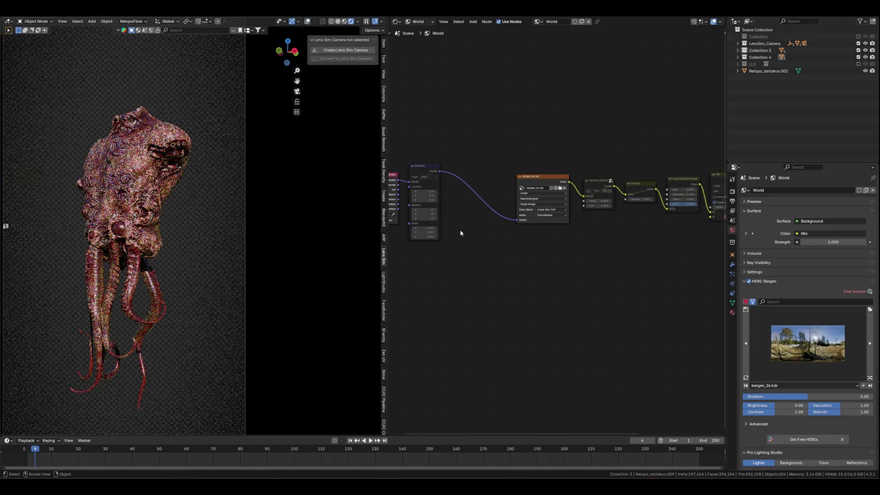
# - Cycle the world HDRI through Blue Grotto, Gym Entrance, Kiara Interior, Lookout and Peppermint Powerplant, and settle on Pump Station
pyautogui.click(870, 369)
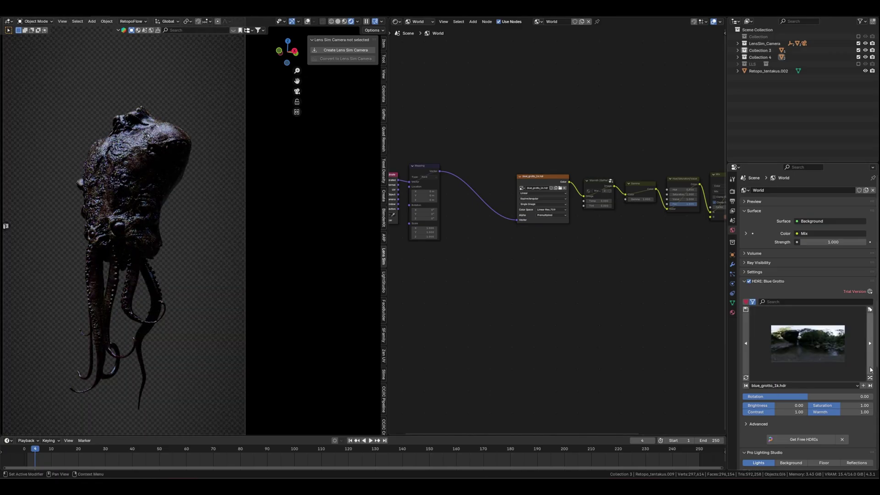
pyautogui.click(870, 369)
pyautogui.click(870, 369)
pyautogui.click(870, 369)
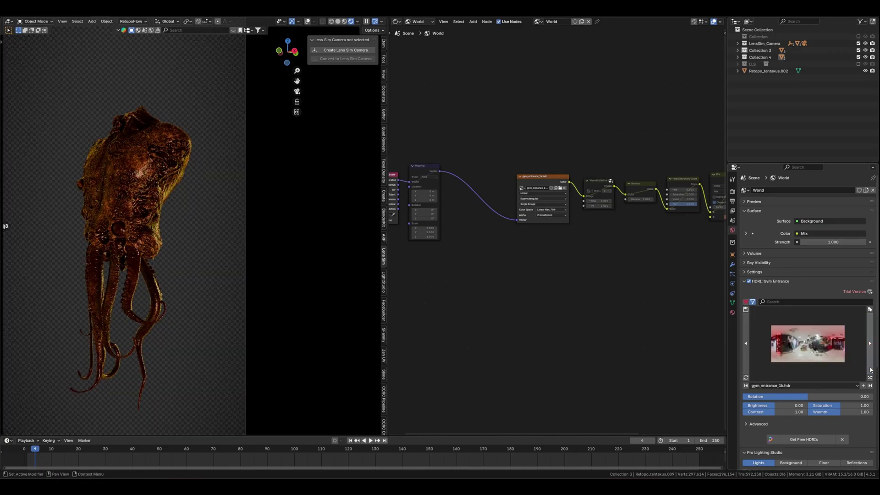
pyautogui.click(870, 369)
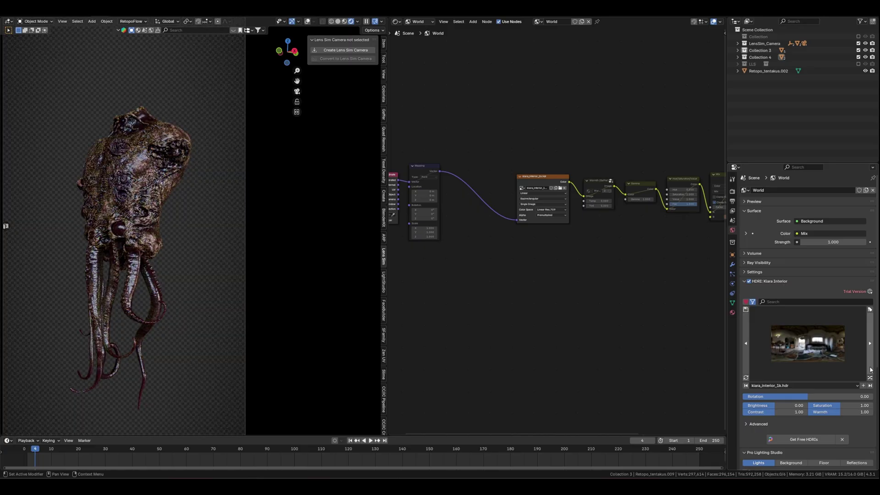
pyautogui.click(871, 370)
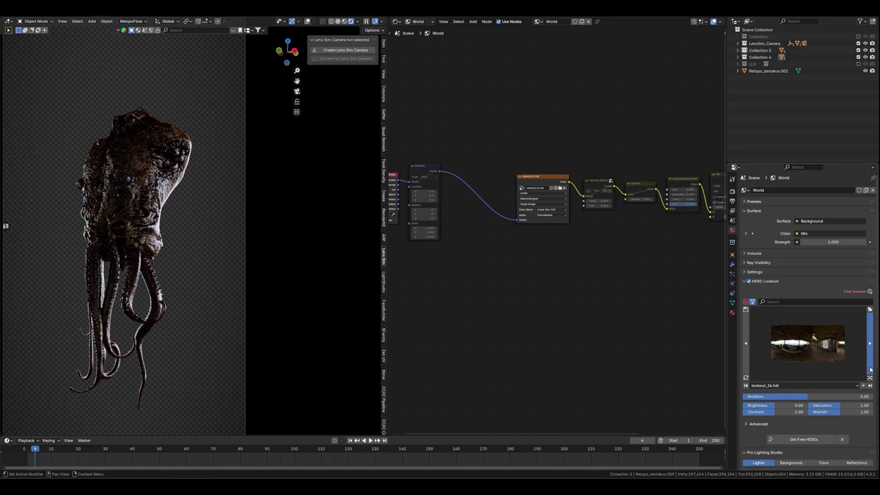
pyautogui.click(870, 369)
pyautogui.click(870, 369)
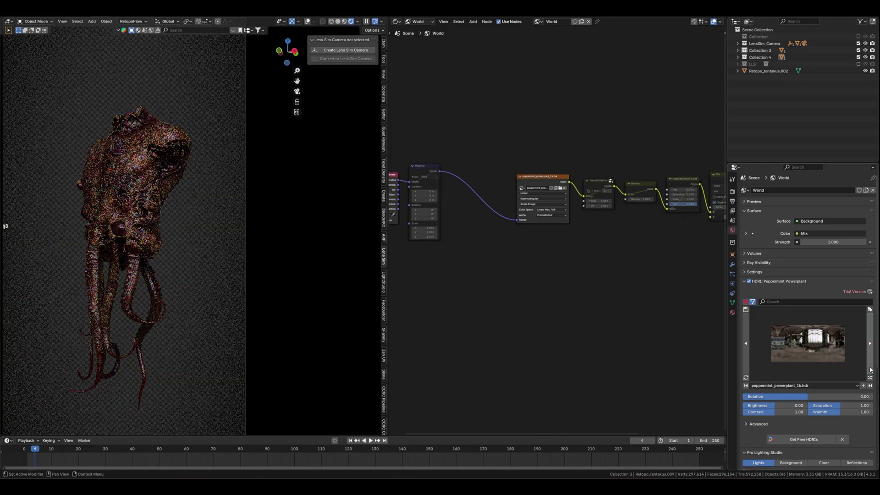
pyautogui.click(870, 369)
# - Expand the LensSim_Camera collection and select the LensSim_Camera object to display its lens settings
pyautogui.keyDown('shift'); pyautogui.moveTo(283, 221); pyautogui.dragTo(250, 236, button='middle'); pyautogui.keyUp('shift')
pyautogui.scroll(-1, 283, 223)
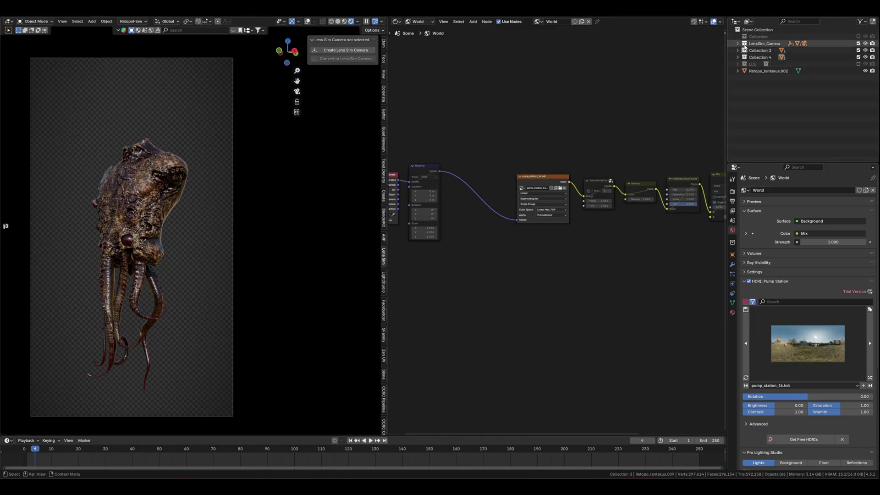
pyautogui.click(737, 44)
pyautogui.click(766, 52)
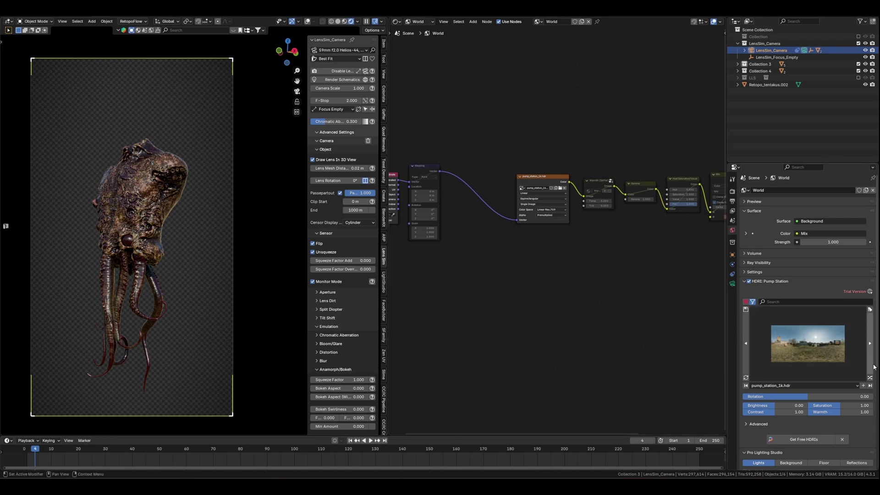
# - Hide the sidebar, enlarge the 3D viewport over the Shader Editor, and show the creature's torso from the front
pyautogui.moveTo(69, 208); pyautogui.dragTo(112, 218, button='middle')
pyautogui.scroll(5, 144, 209)
pyautogui.scroll(5, 144, 207)
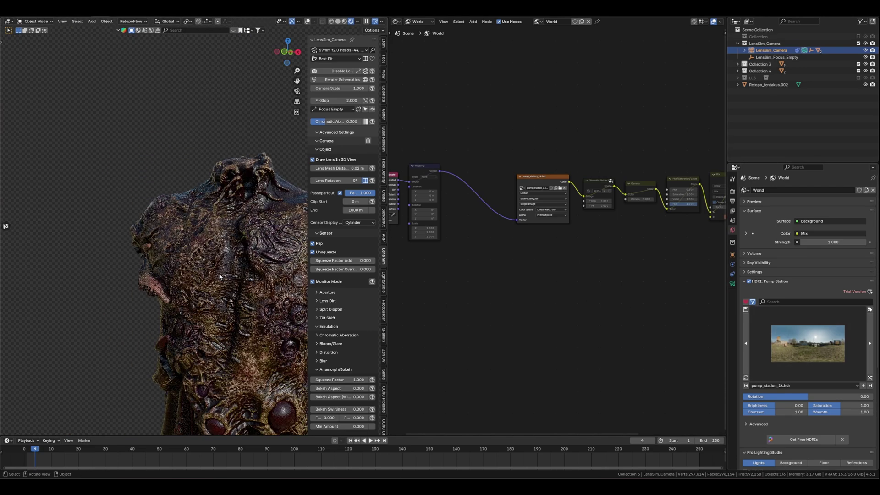
pyautogui.press('n')
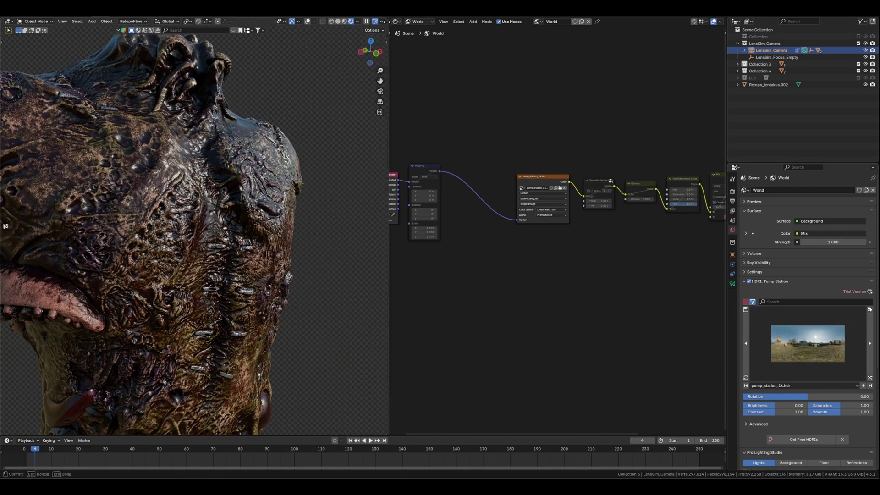
pyautogui.moveTo(386, 20); pyautogui.dragTo(408, 37)
pyautogui.scroll(-3, 377, 142)
pyautogui.scroll(-3, 373, 150)
pyautogui.press('KP_1')
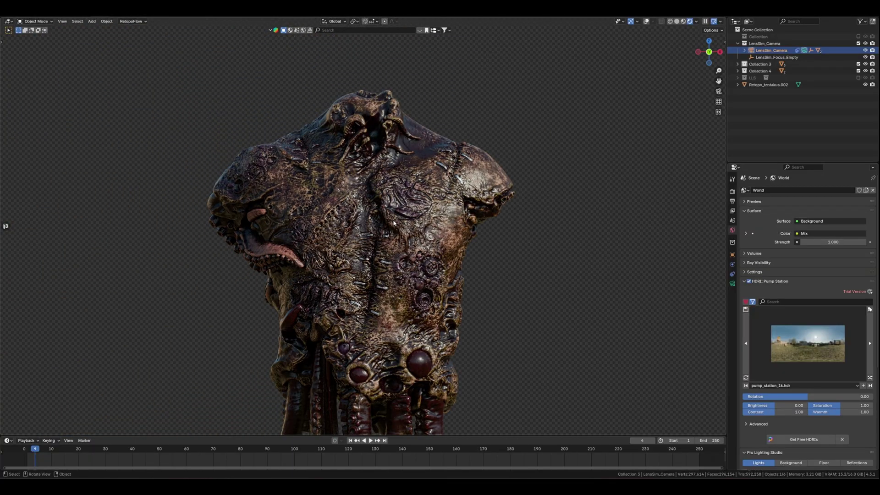
# - Inspect the rendered torso around the chest and shoulder mouth, and set the Pump Station HDRI's rotation to 50
pyautogui.moveTo(319, 214); pyautogui.dragTo(385, 252, button='middle')
pyautogui.scroll(2, 320, 196)
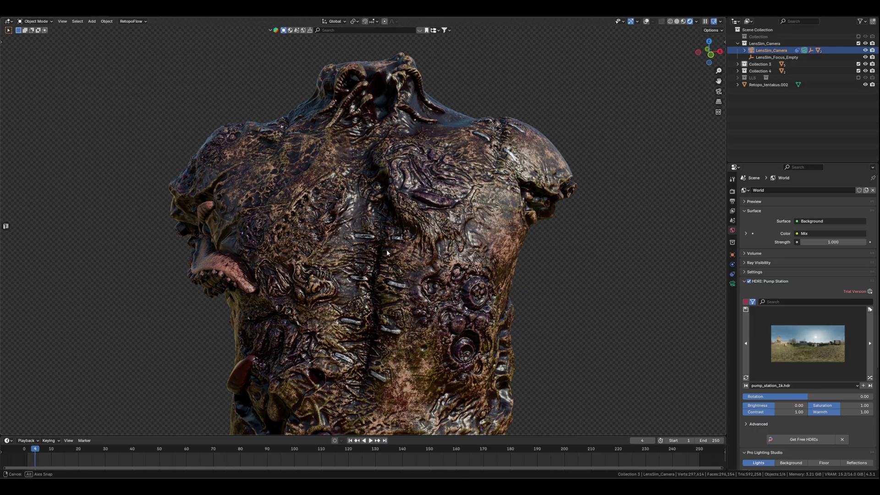
pyautogui.moveTo(387, 249); pyautogui.dragTo(412, 287, button='middle')
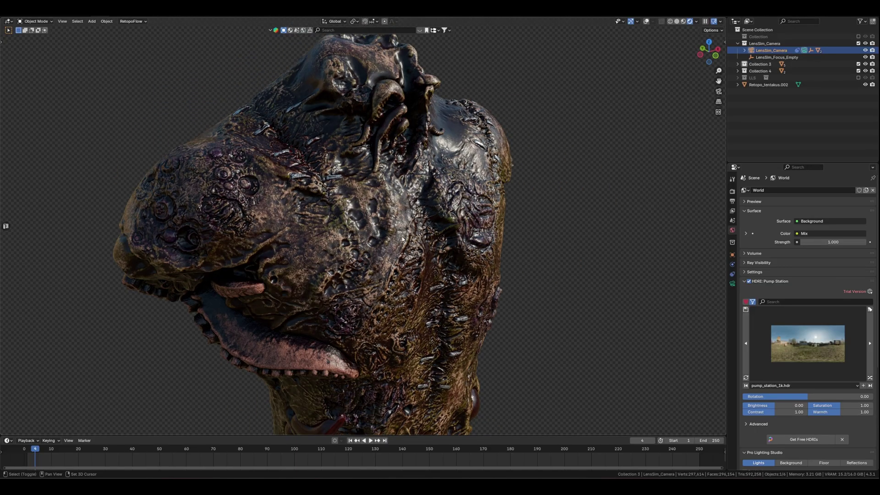
pyautogui.keyDown('ctrl'); pyautogui.moveTo(806, 397); pyautogui.dragTo(825, 398); pyautogui.keyUp('ctrl')
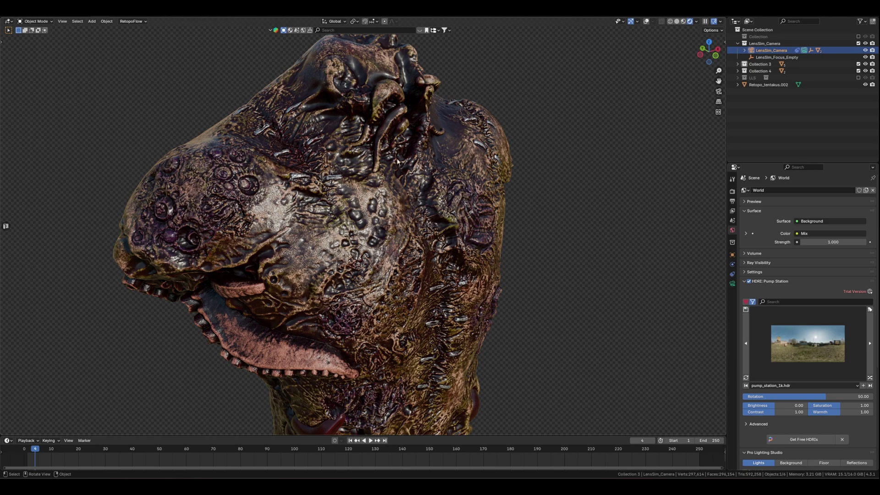
pyautogui.moveTo(379, 179); pyautogui.dragTo(408, 216, button='middle')
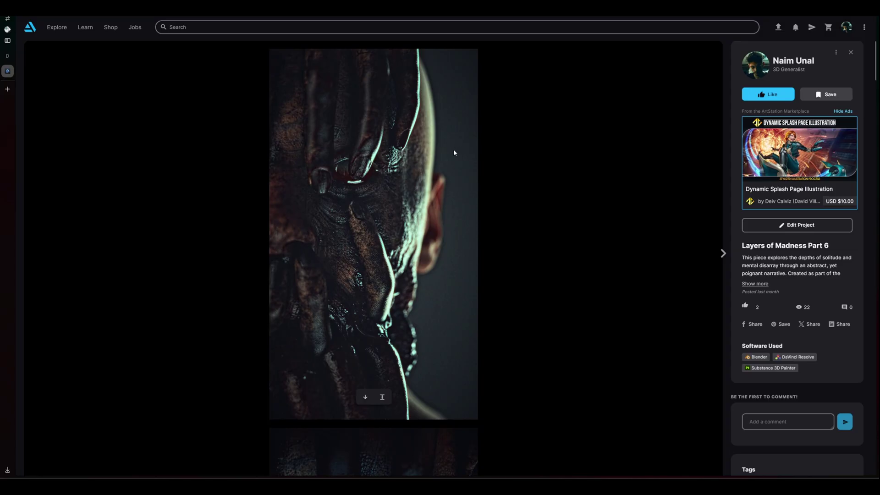
# - Switch to ArtStation and examine the close-up skin renders in the Layers of Madness Part 6 project
pyautogui.scroll(-10, 379, 211)
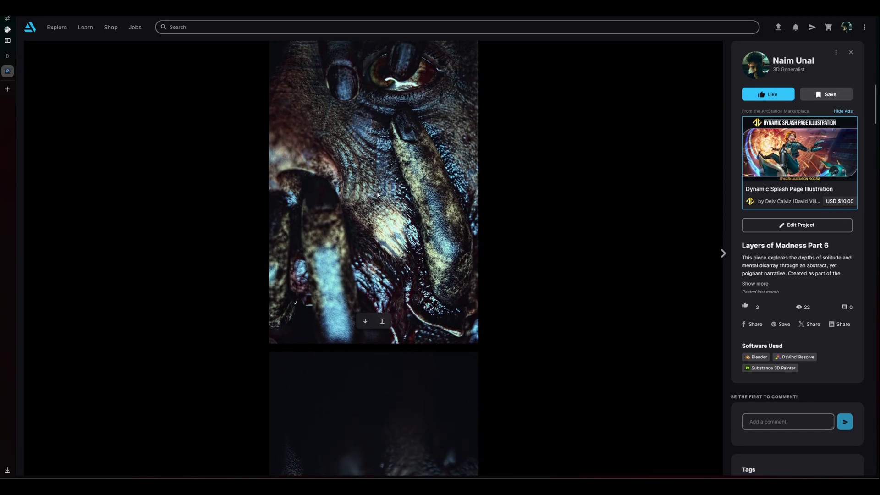
pyautogui.scroll(-15, 385, 205)
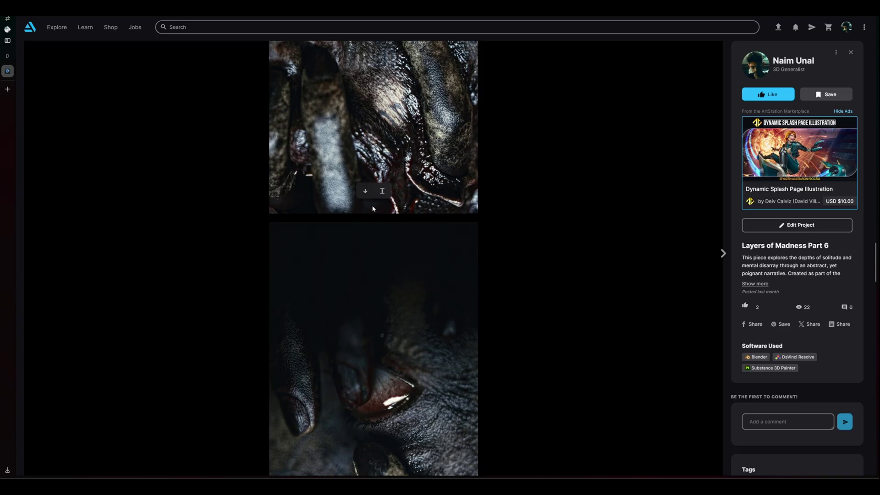
pyautogui.scroll(-15, 372, 208)
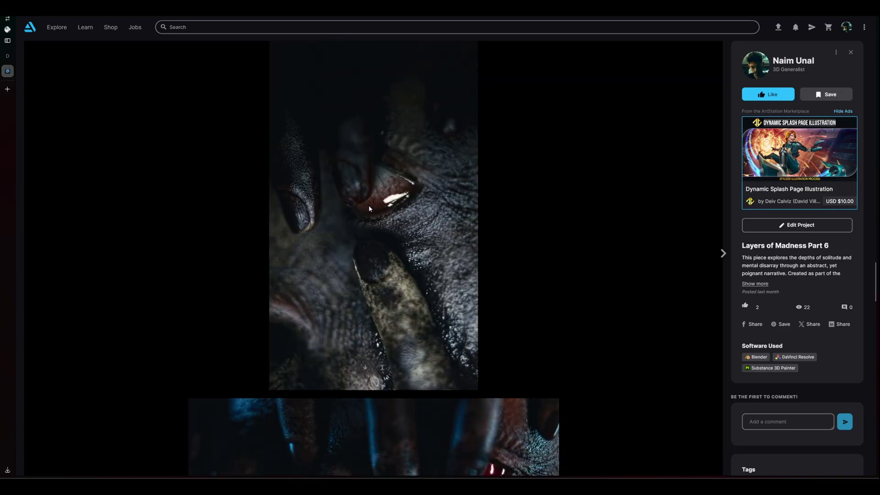
pyautogui.scroll(-15, 368, 208)
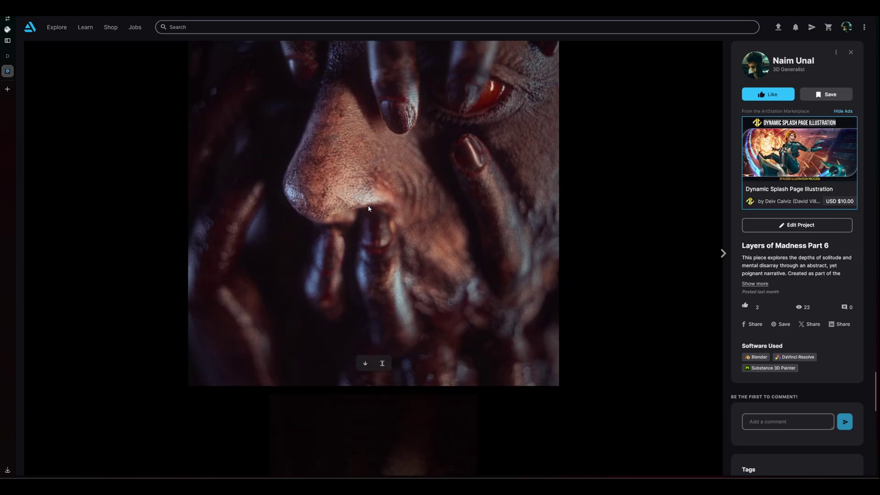
pyautogui.scroll(-15, 368, 208)
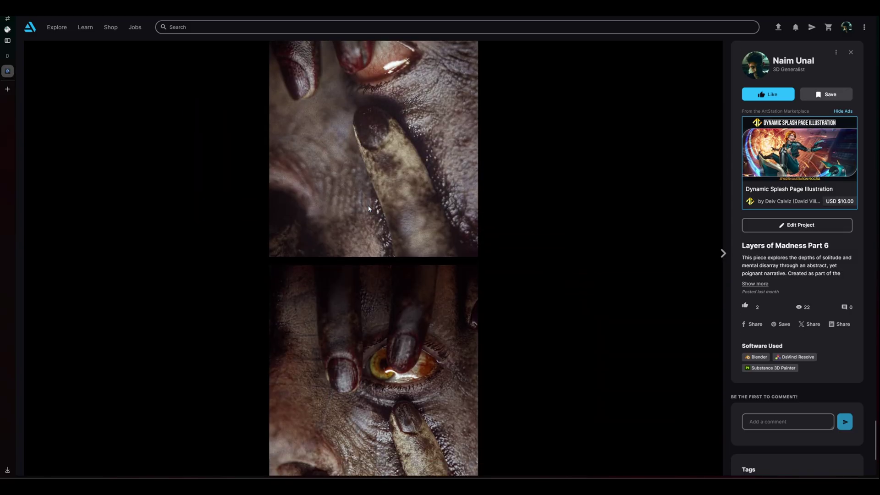